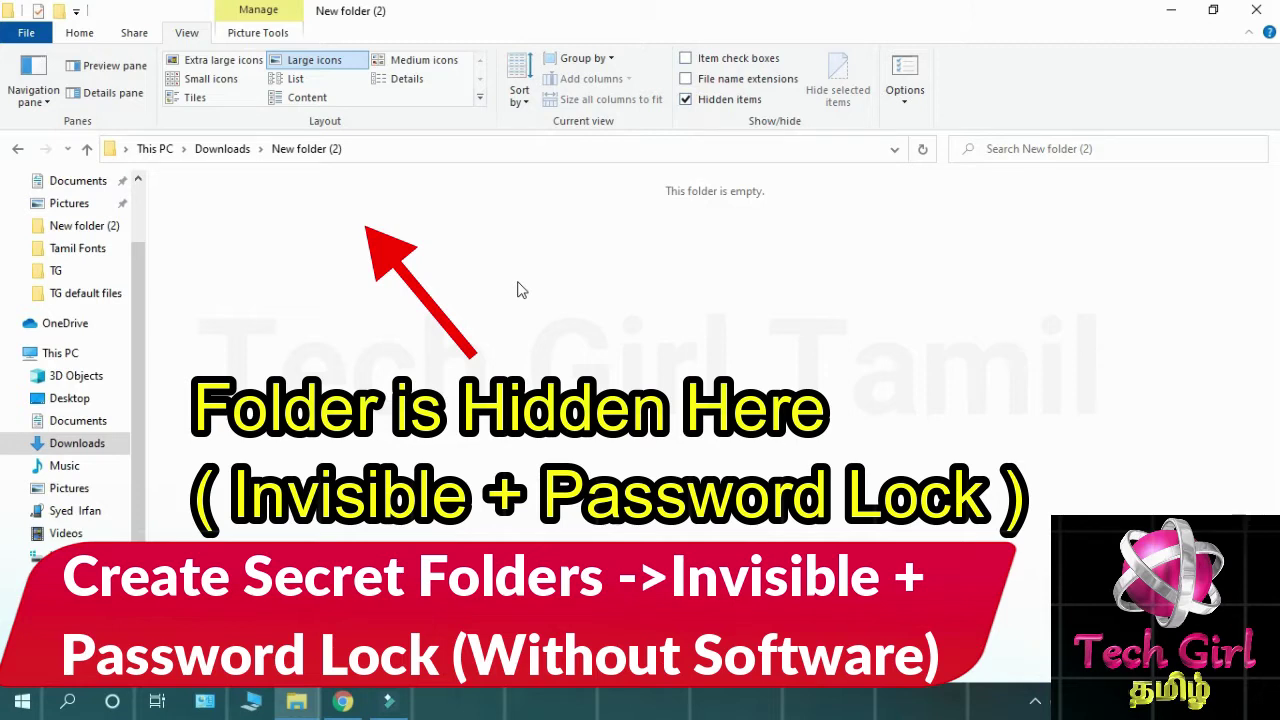
Toggle the View tab's Hidden items setting on and off to reveal the Locker folder.
left_click(714, 104)
left_click(713, 104)
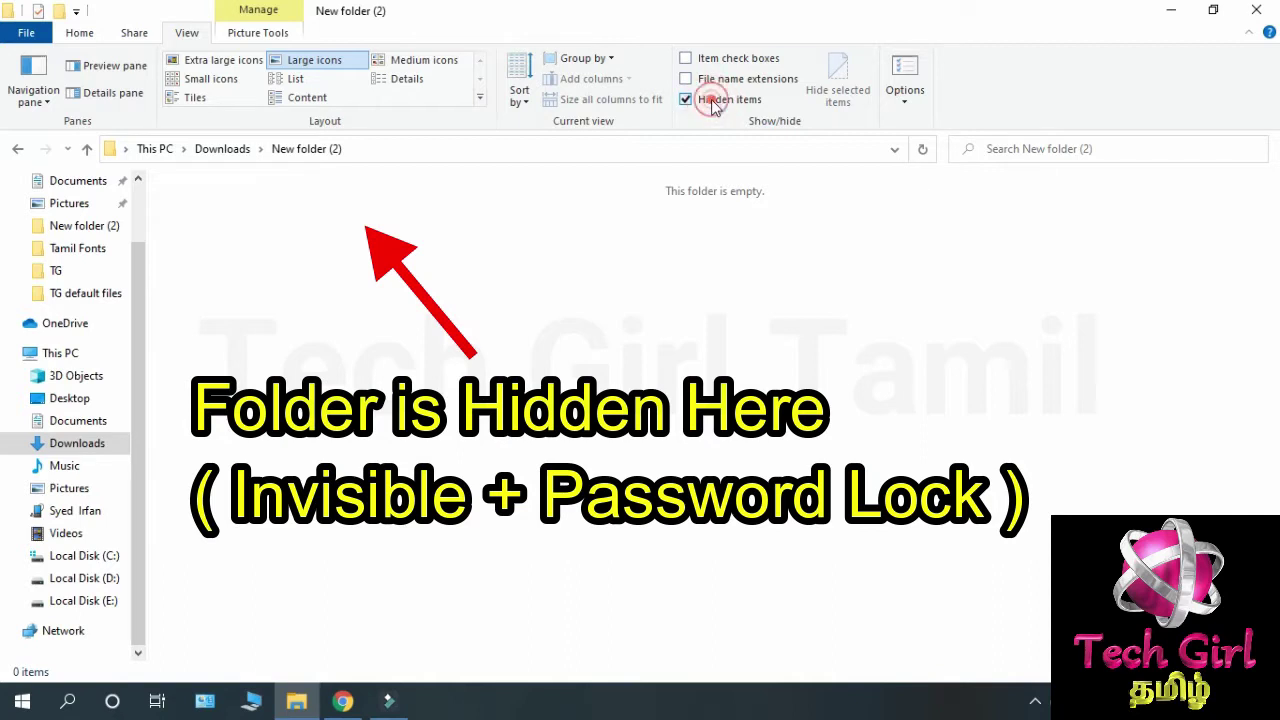
left_click(713, 104)
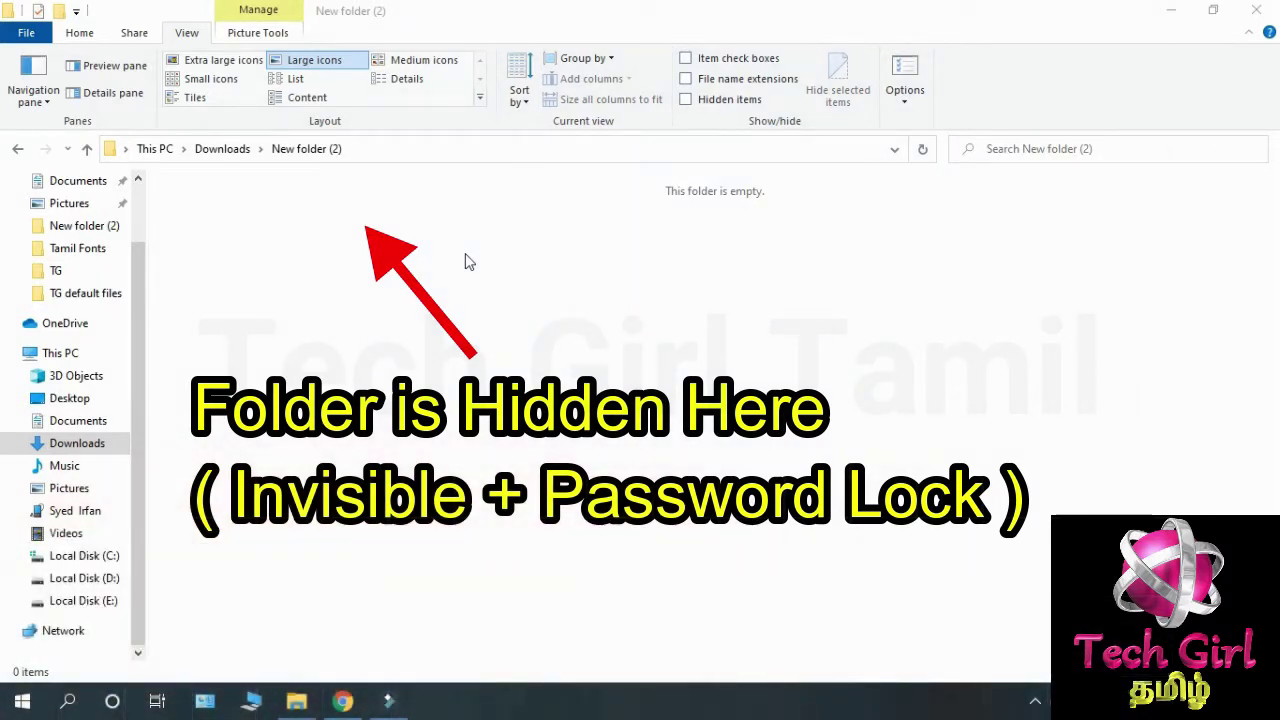
left_click(721, 104)
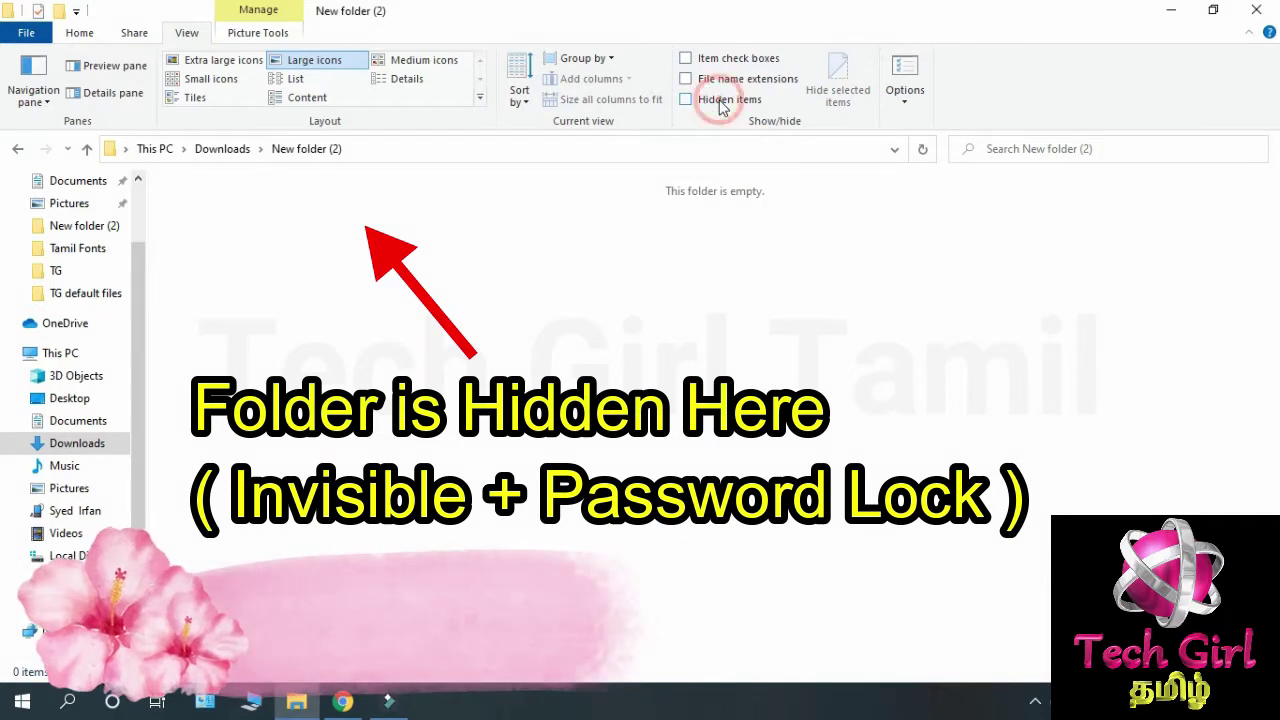
left_click(714, 106)
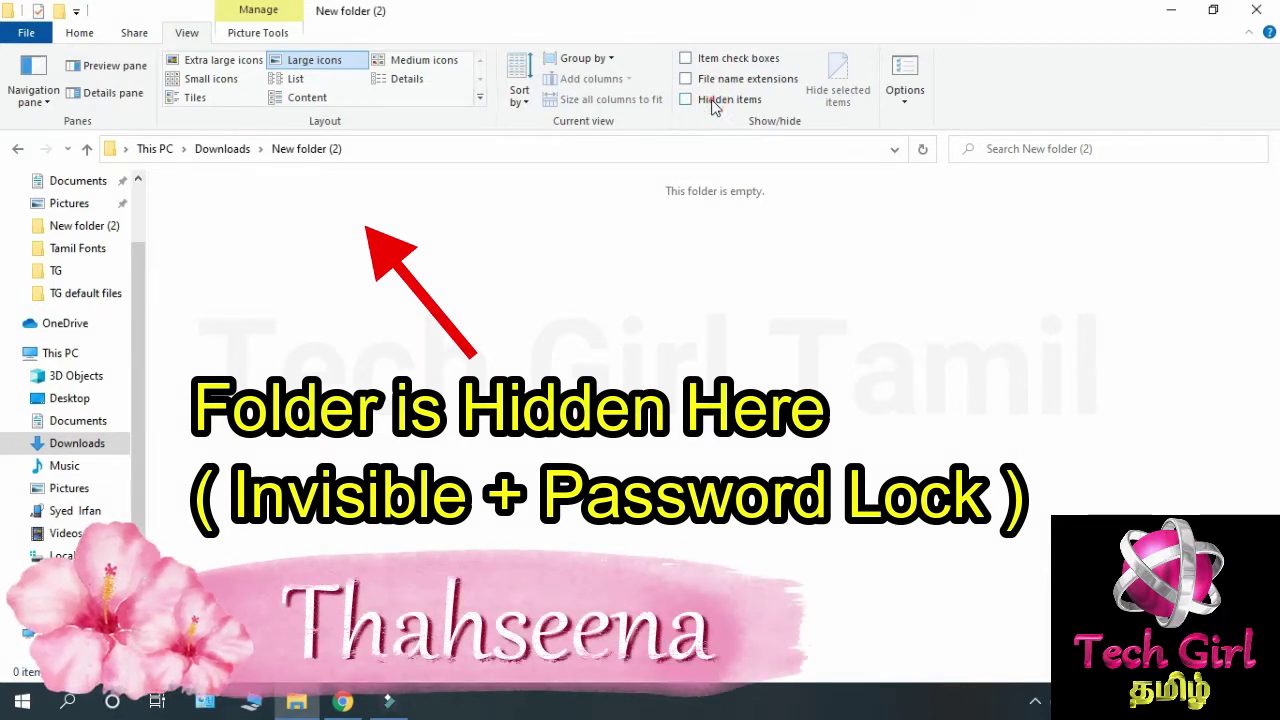
left_click(714, 106)
left_click(714, 106)
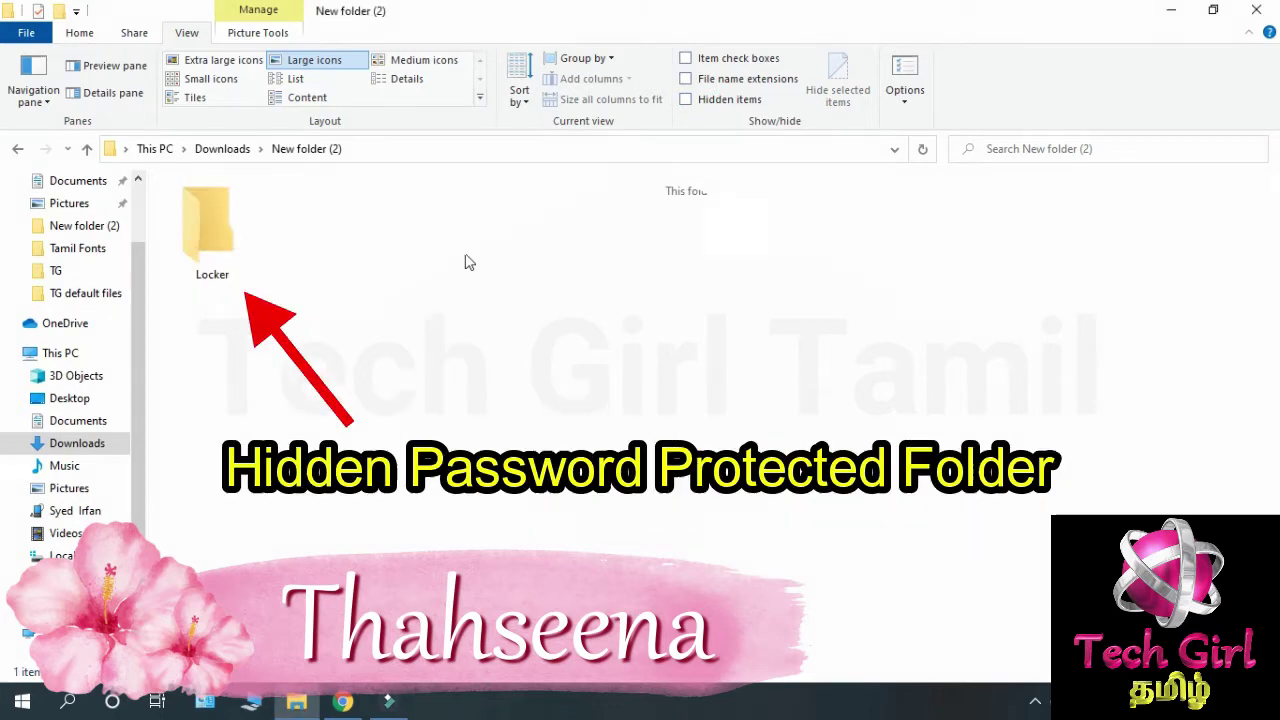
Open the Locker folder to check its two images, then return to New folder (2).
left_click(212, 228)
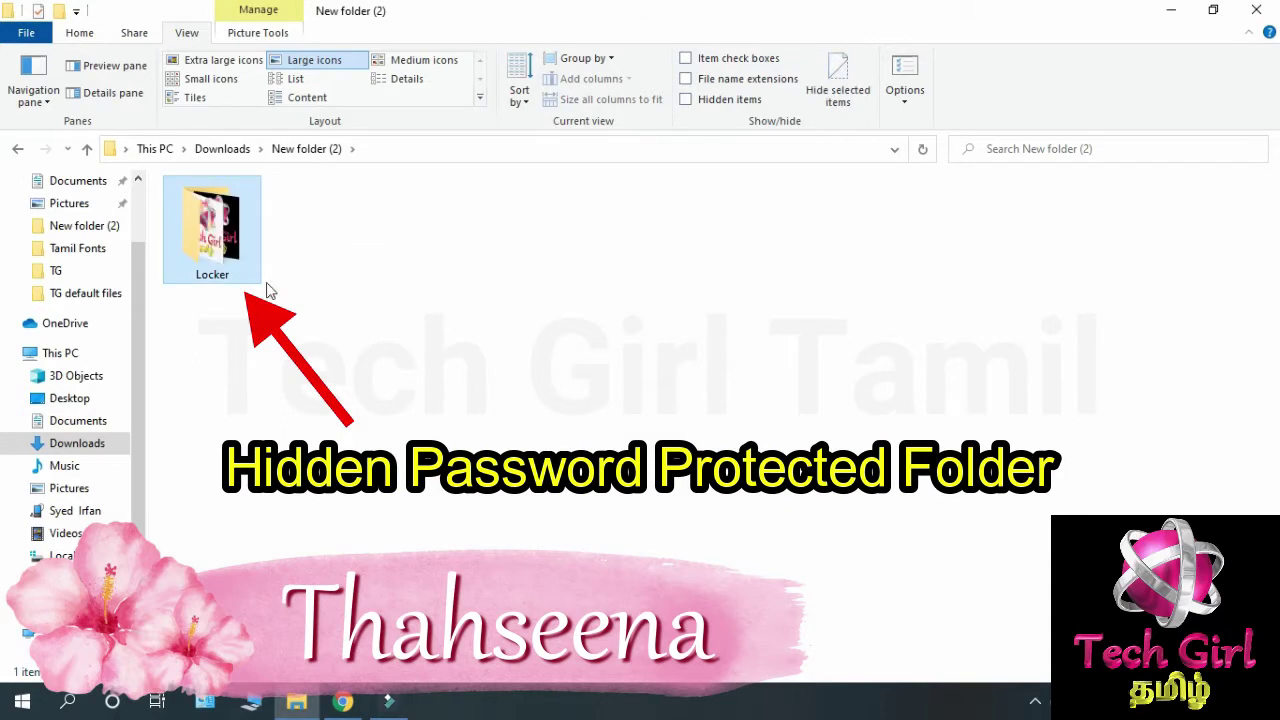
double_click(230, 258)
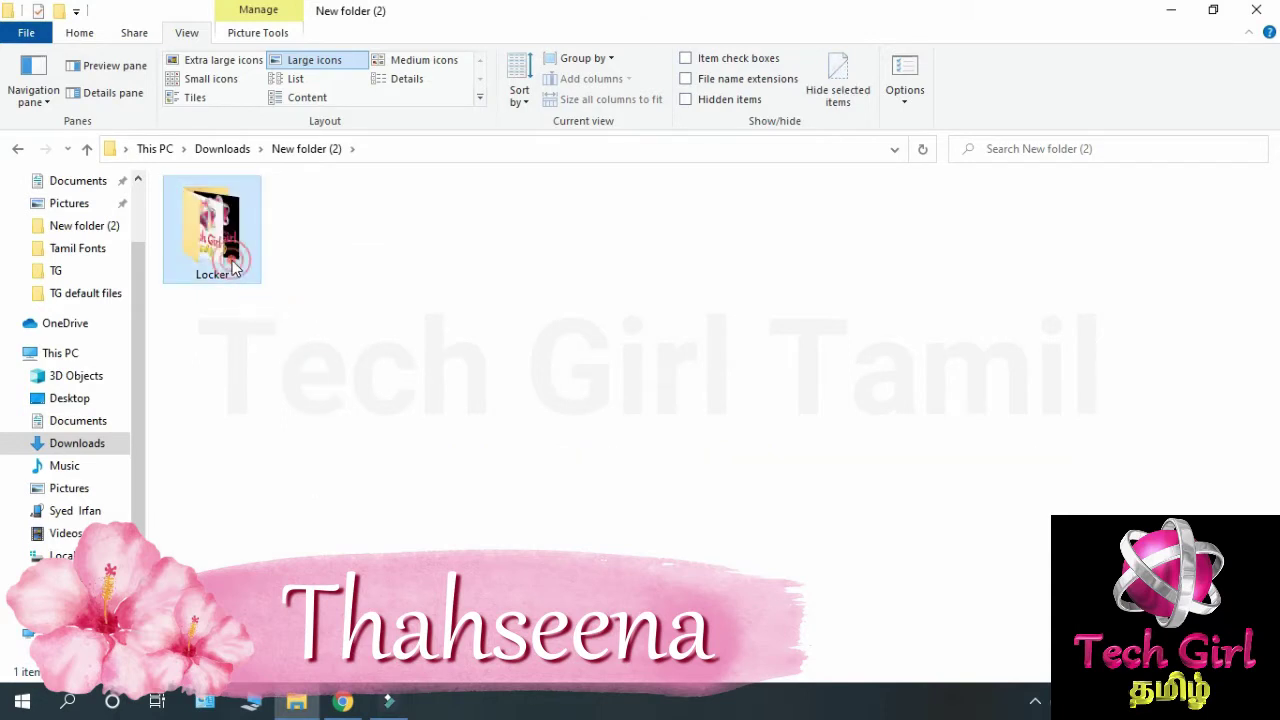
left_click(325, 150)
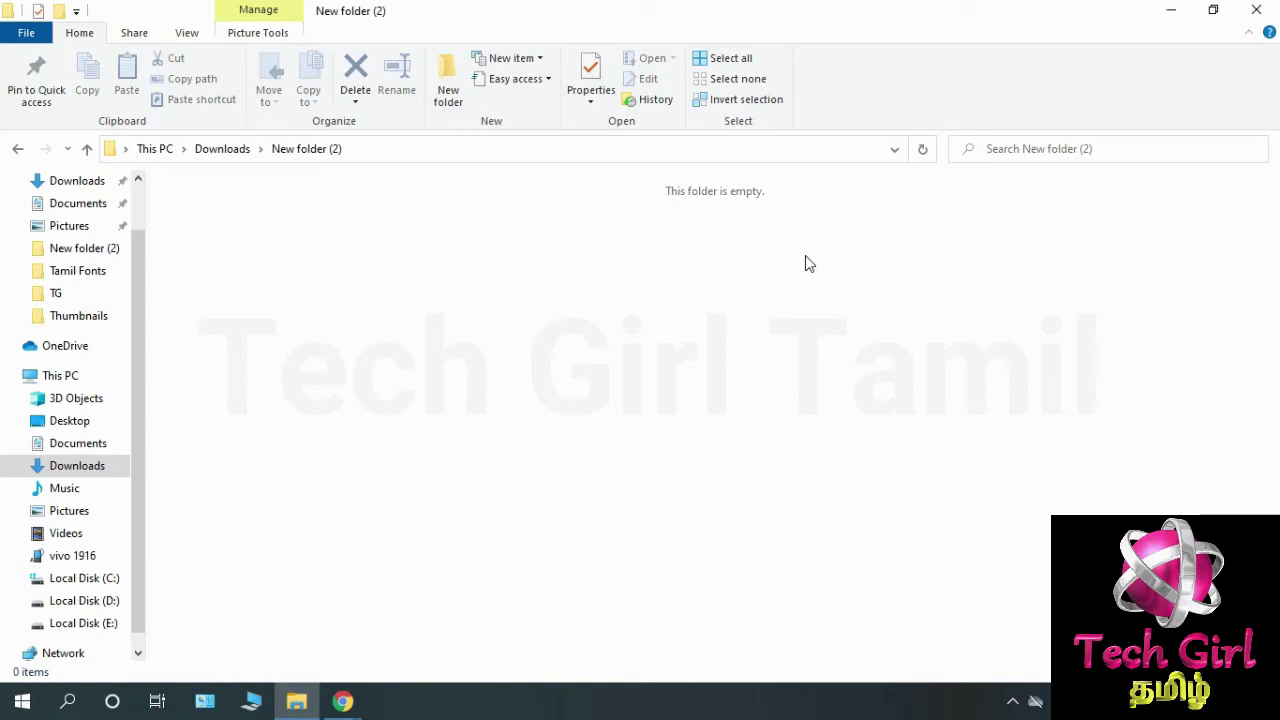
Create a text file with the default name 'New Text Document' and open it in Notepad.
right_click(265, 207)
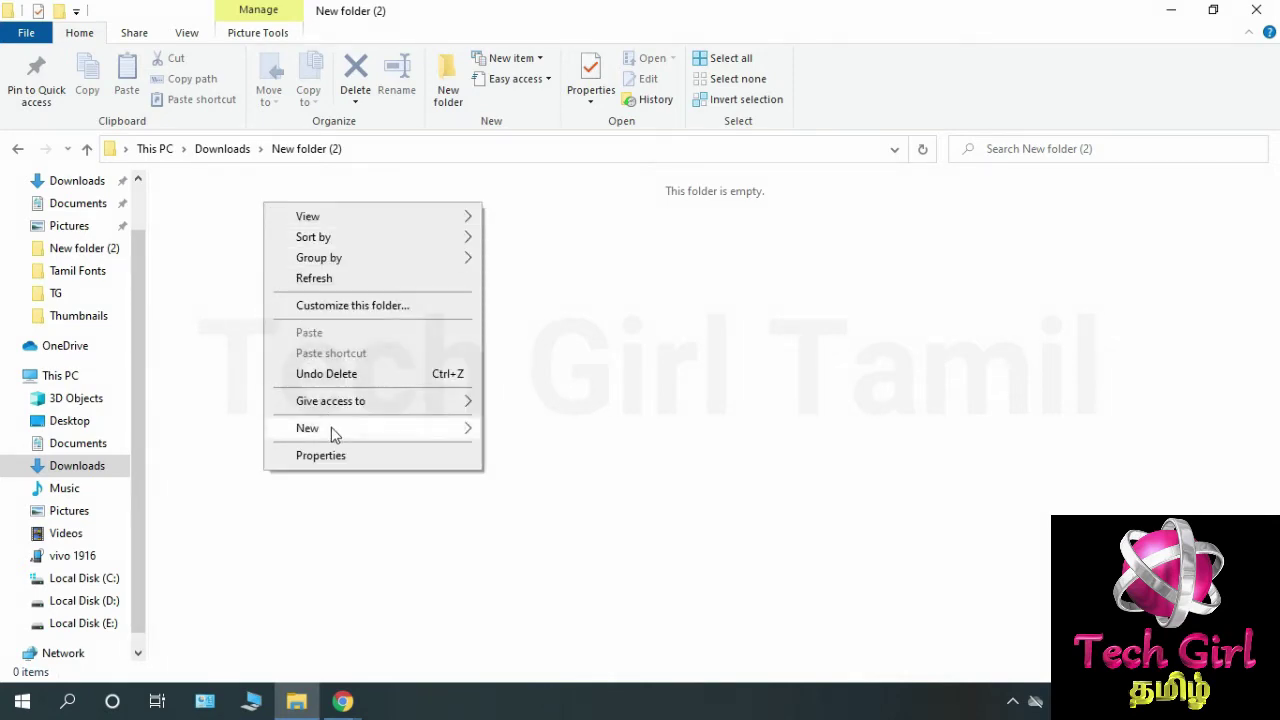
mouse_move(478, 430)
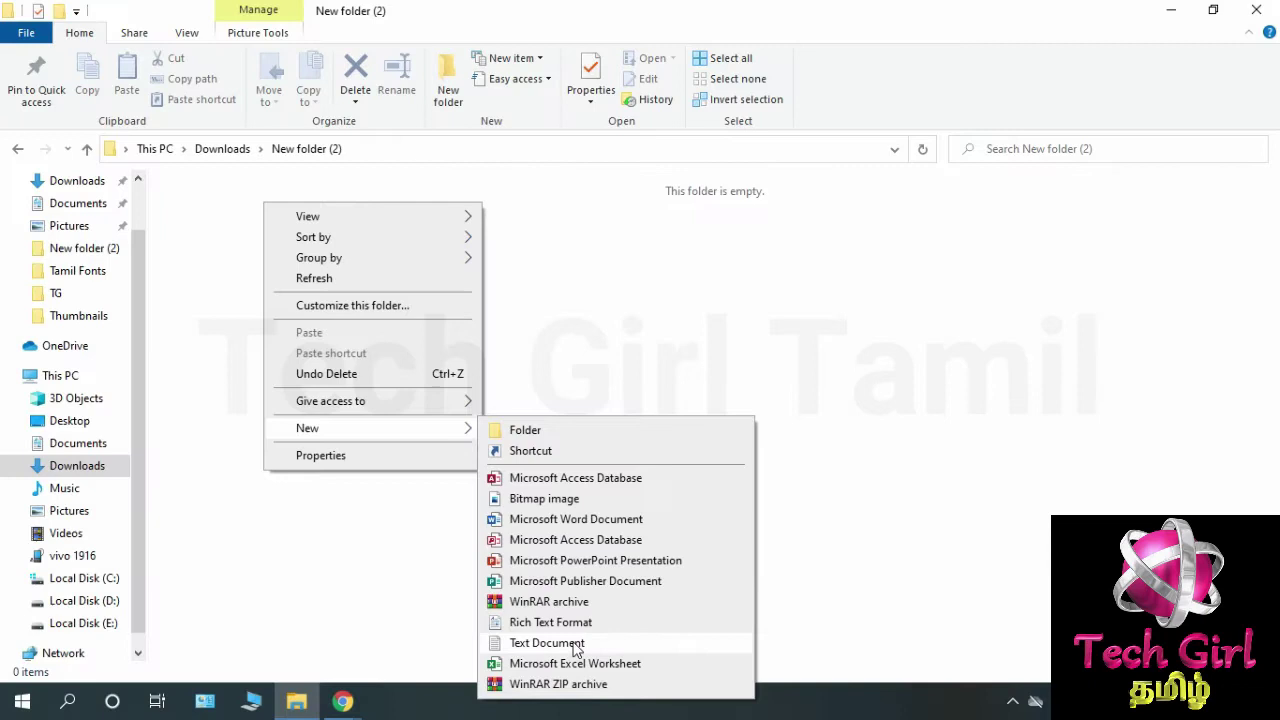
left_click(597, 646)
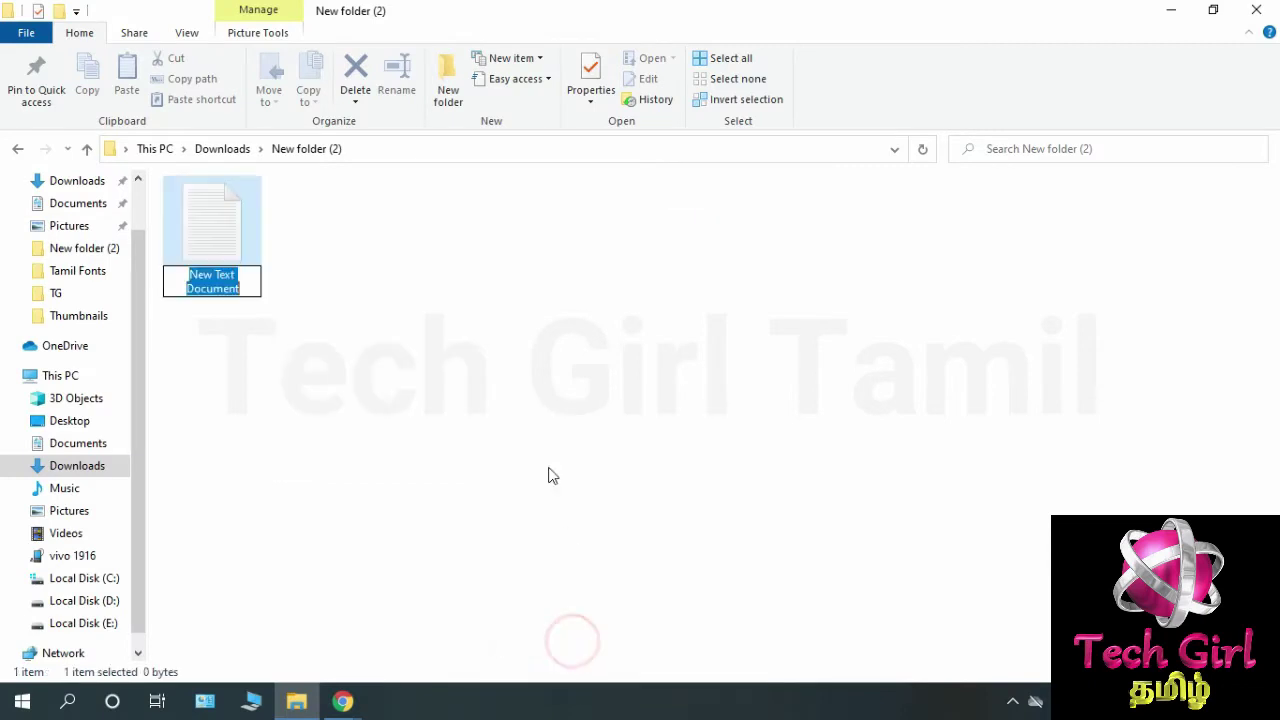
left_click(399, 328)
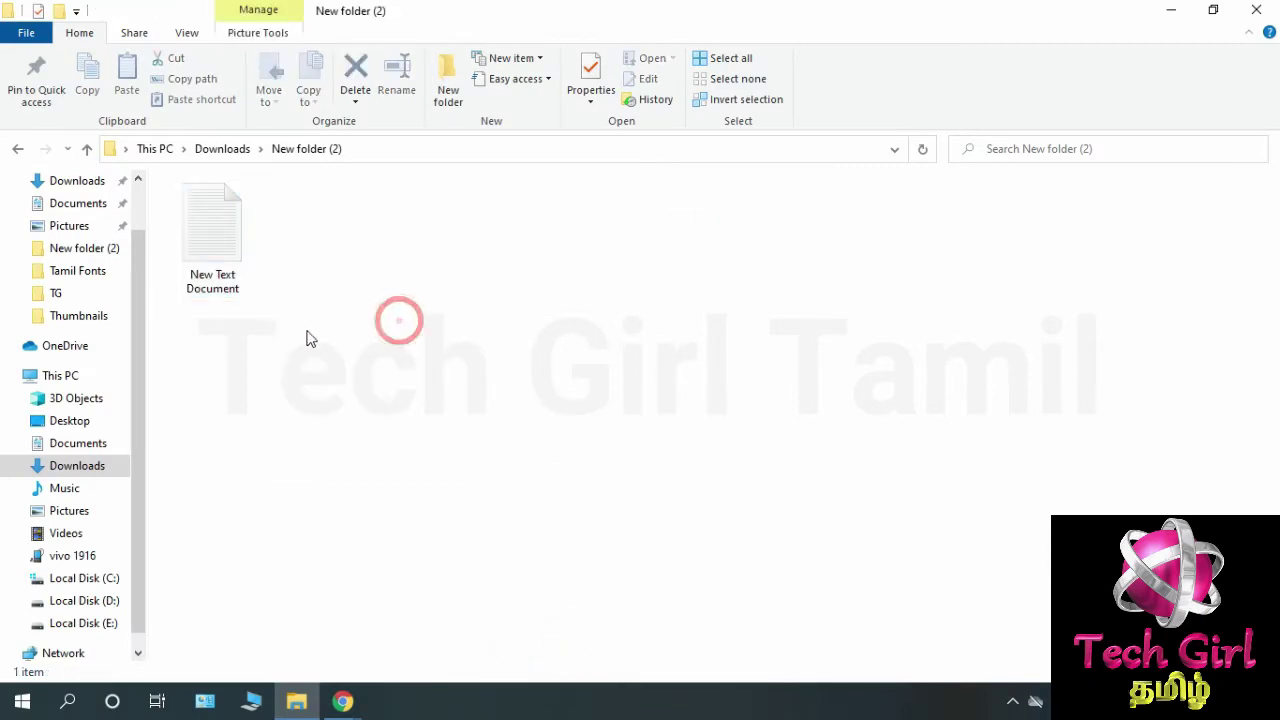
double_click(248, 270)
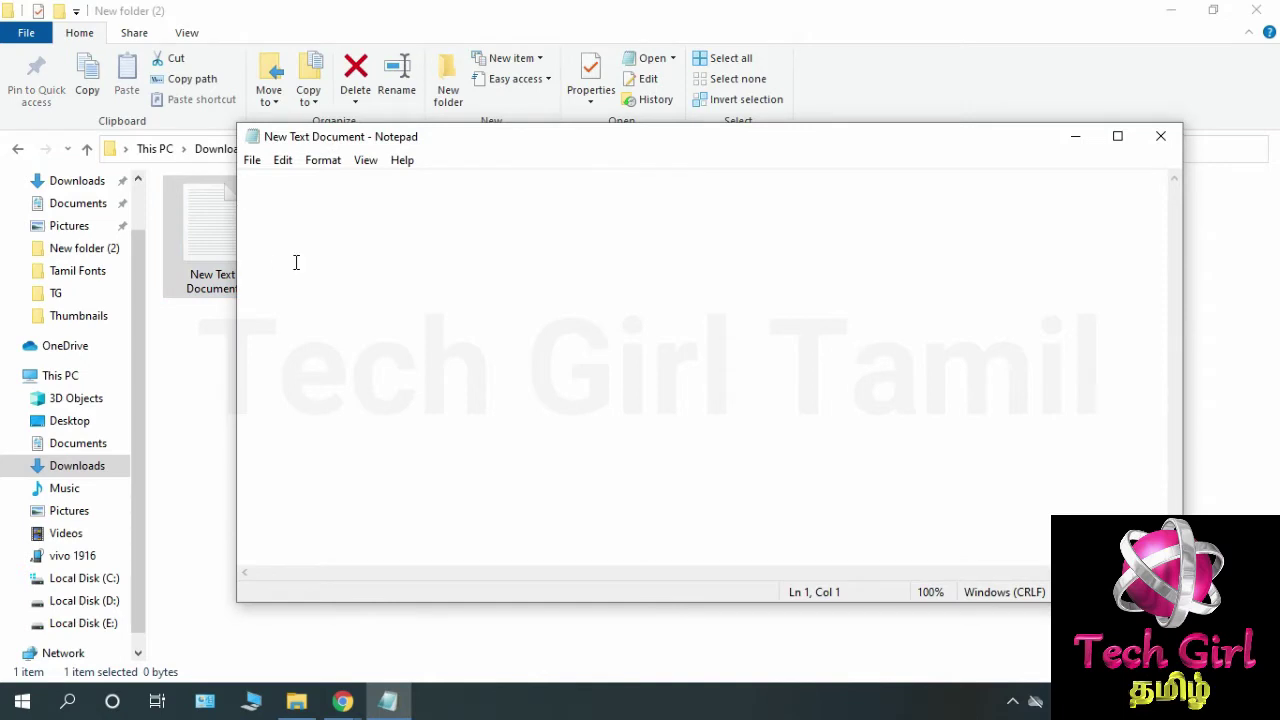
Paste the copied folder-locker batch script into the blank Notepad document.
right_click(296, 197)
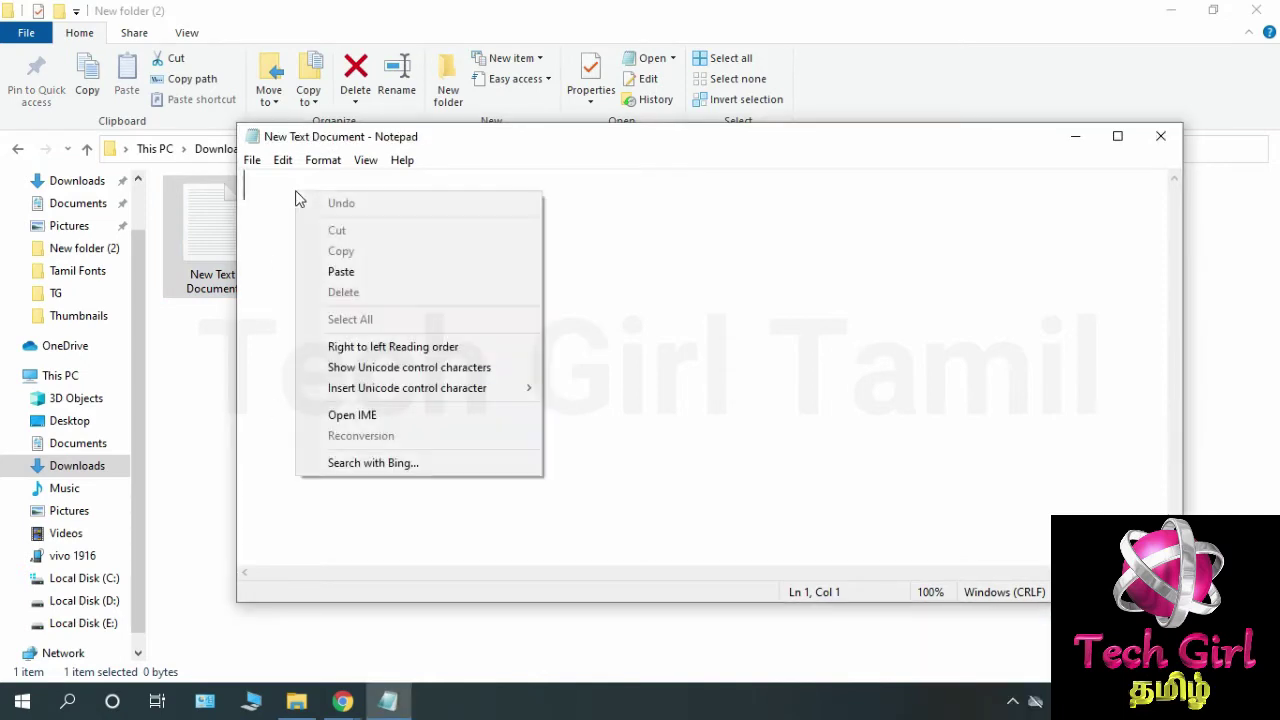
left_click(400, 271)
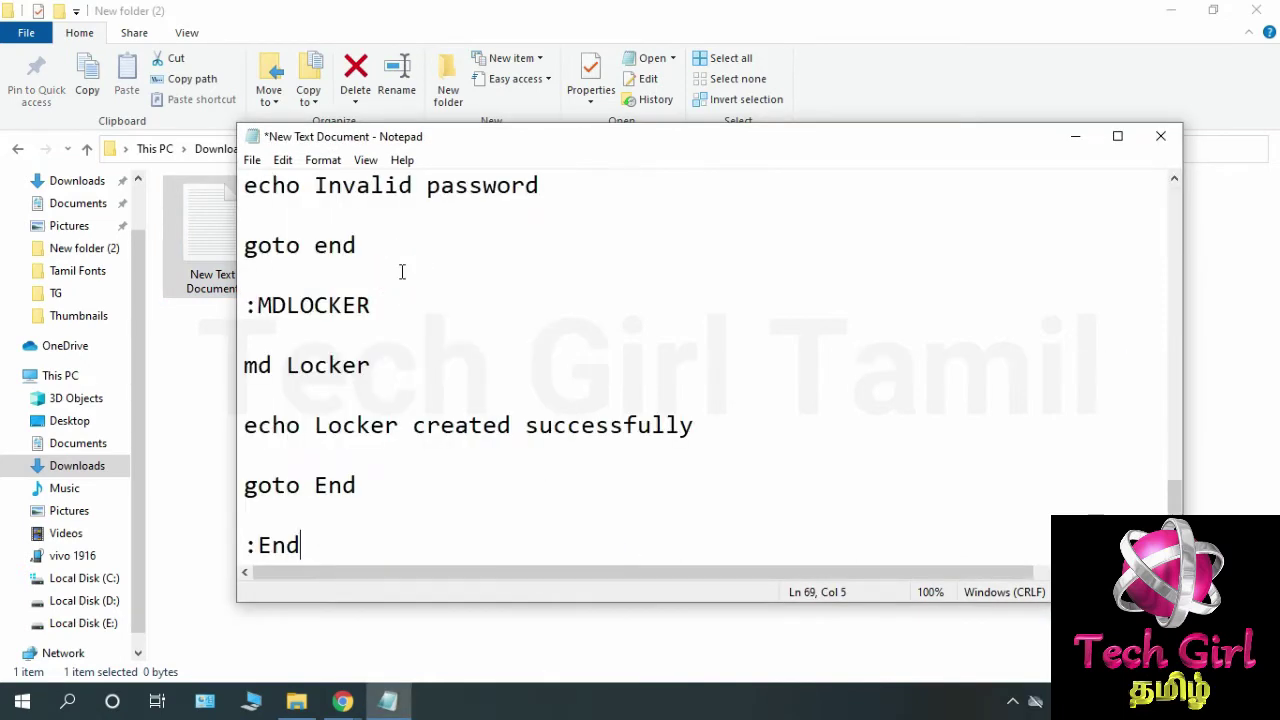
left_click_drag(1172, 497, 1164, 188)
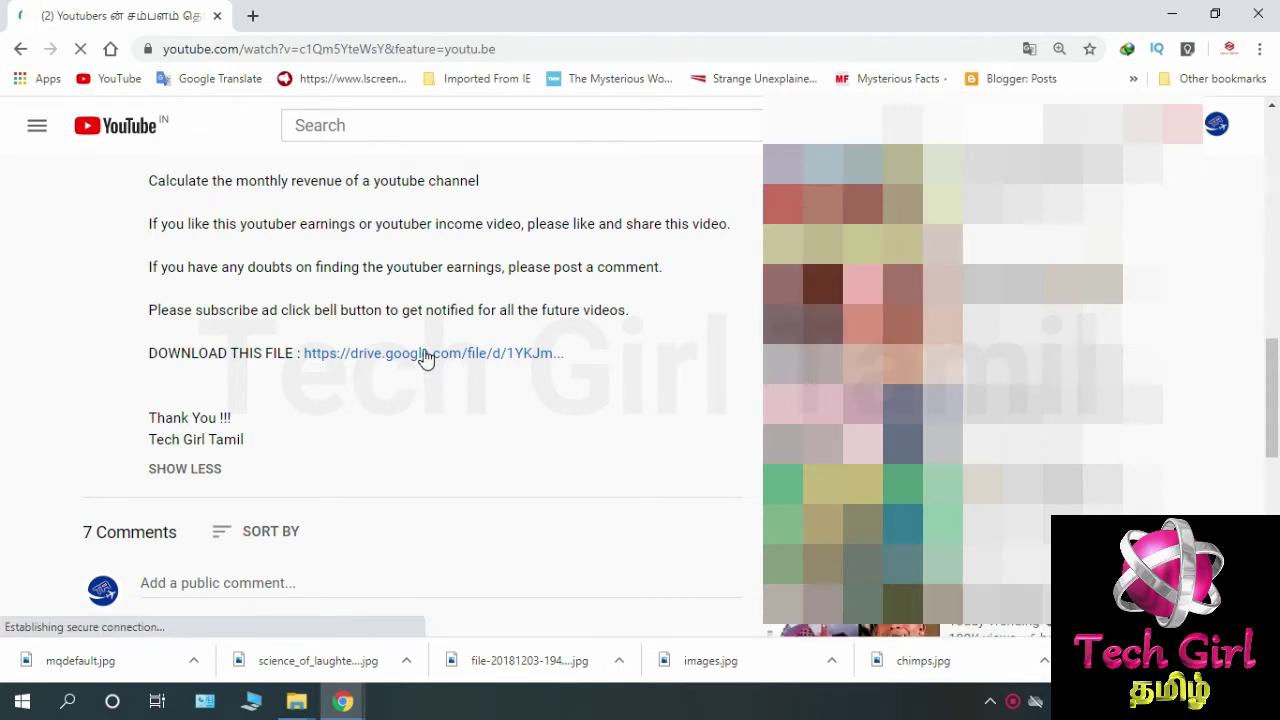
Download SecretFolderLock.txt from the video's Google Drive link and view it maximized in Notepad.
left_click(390, 369)
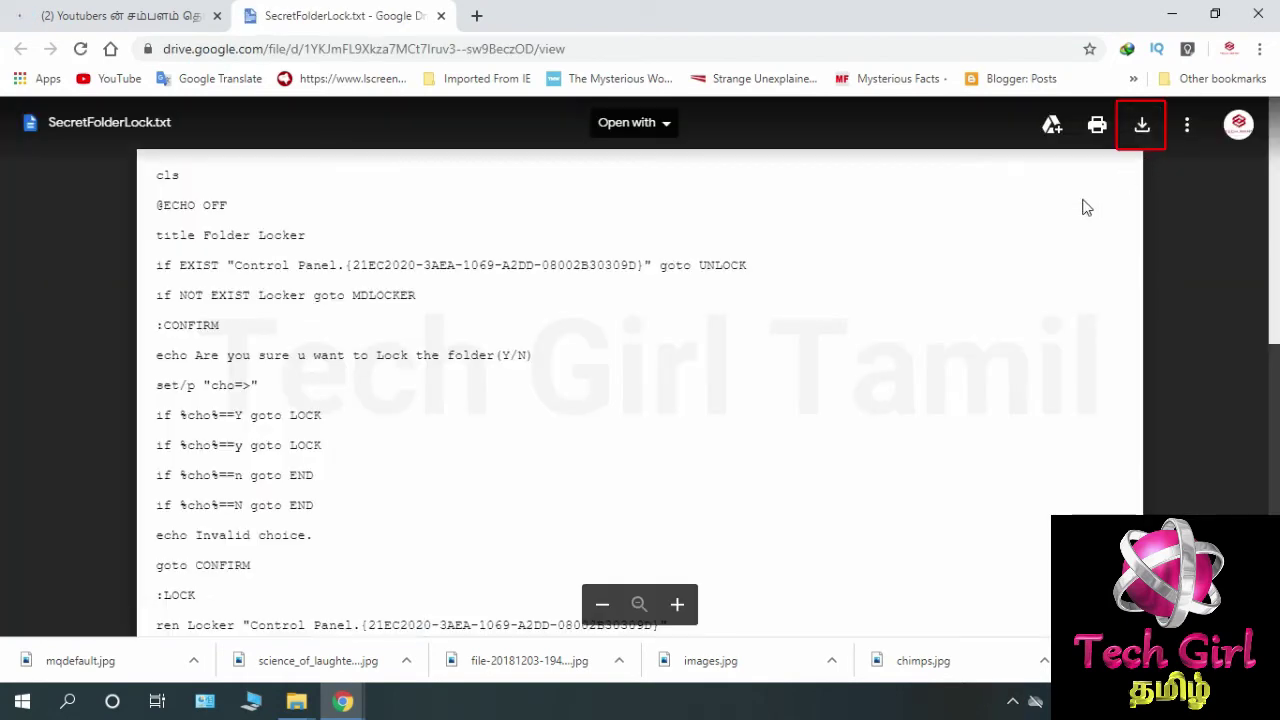
left_click(1142, 126)
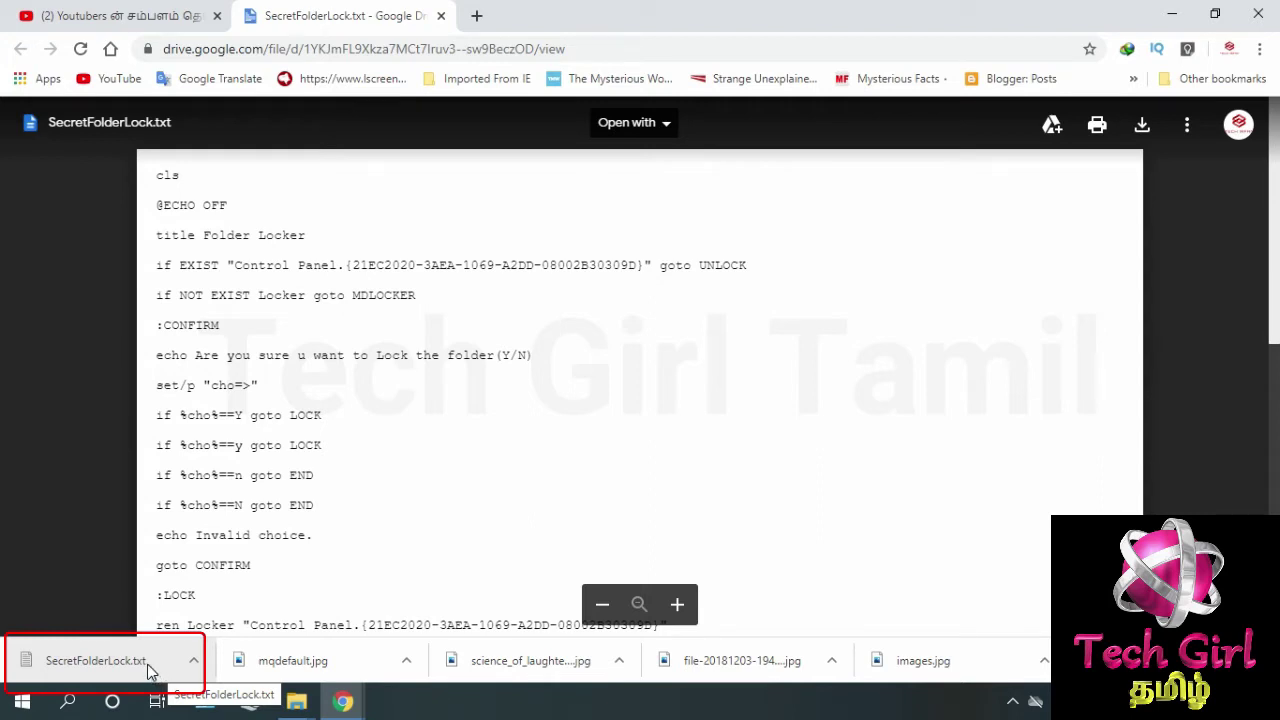
left_click(152, 672)
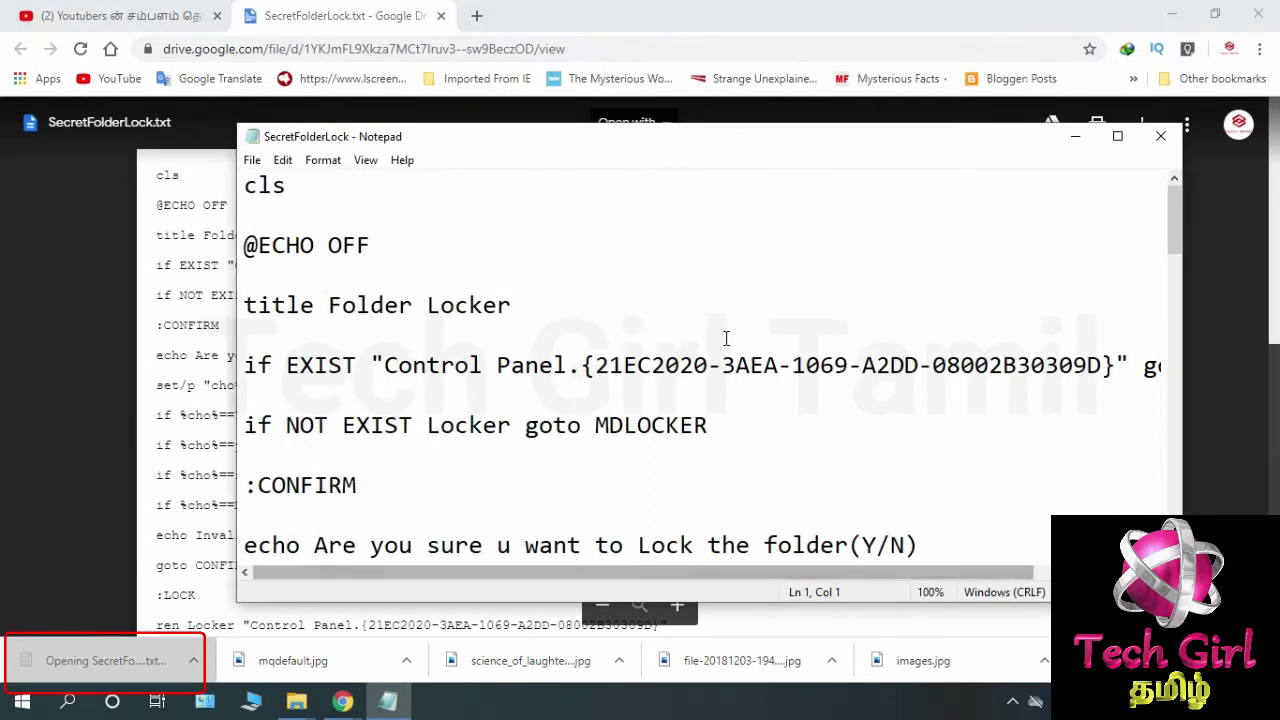
left_click(1114, 138)
scroll(478, 221, "down", 13)
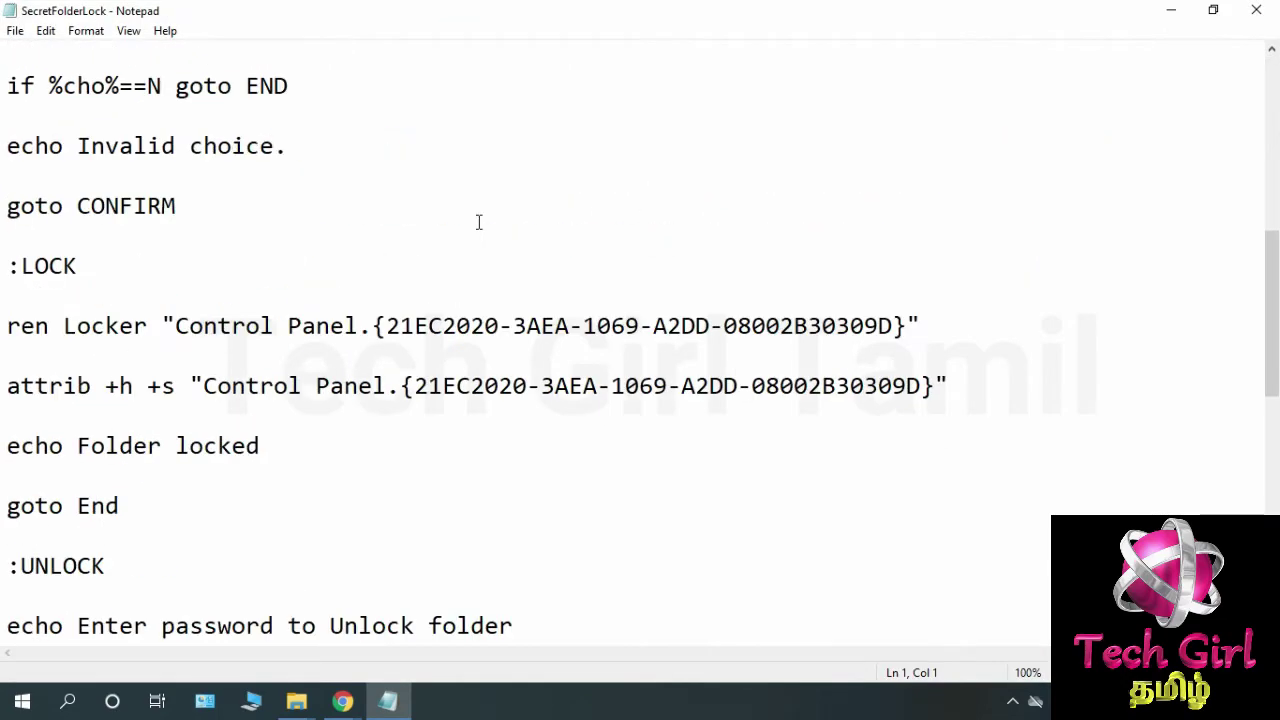
scroll(478, 221, "down", 3)
scroll(478, 221, "up", 10)
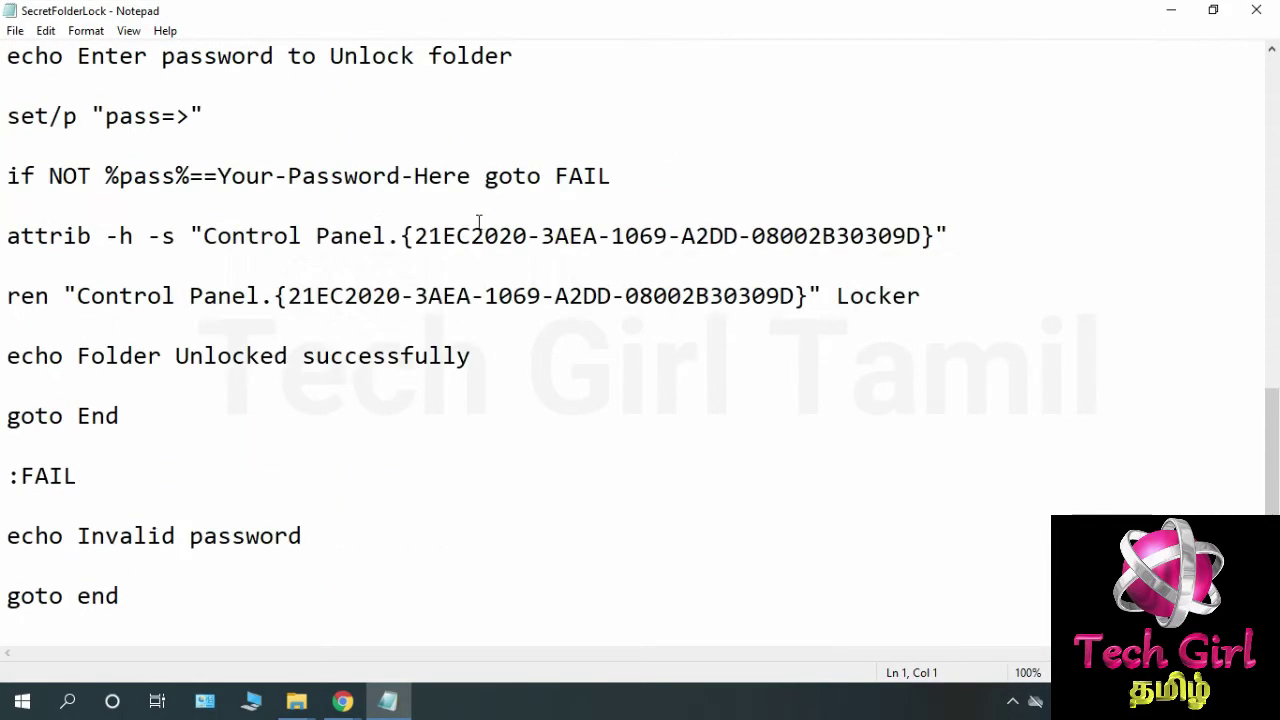
scroll(478, 221, "up", 3)
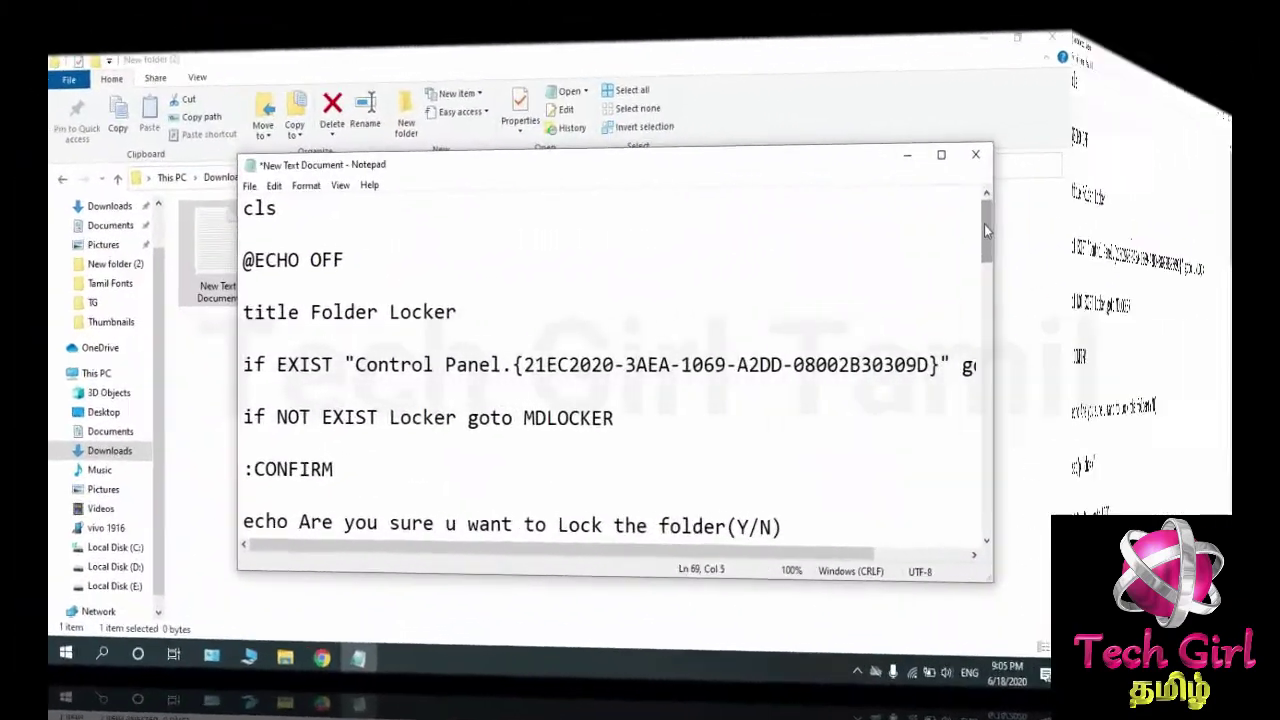
left_click_drag(984, 224, 1176, 422)
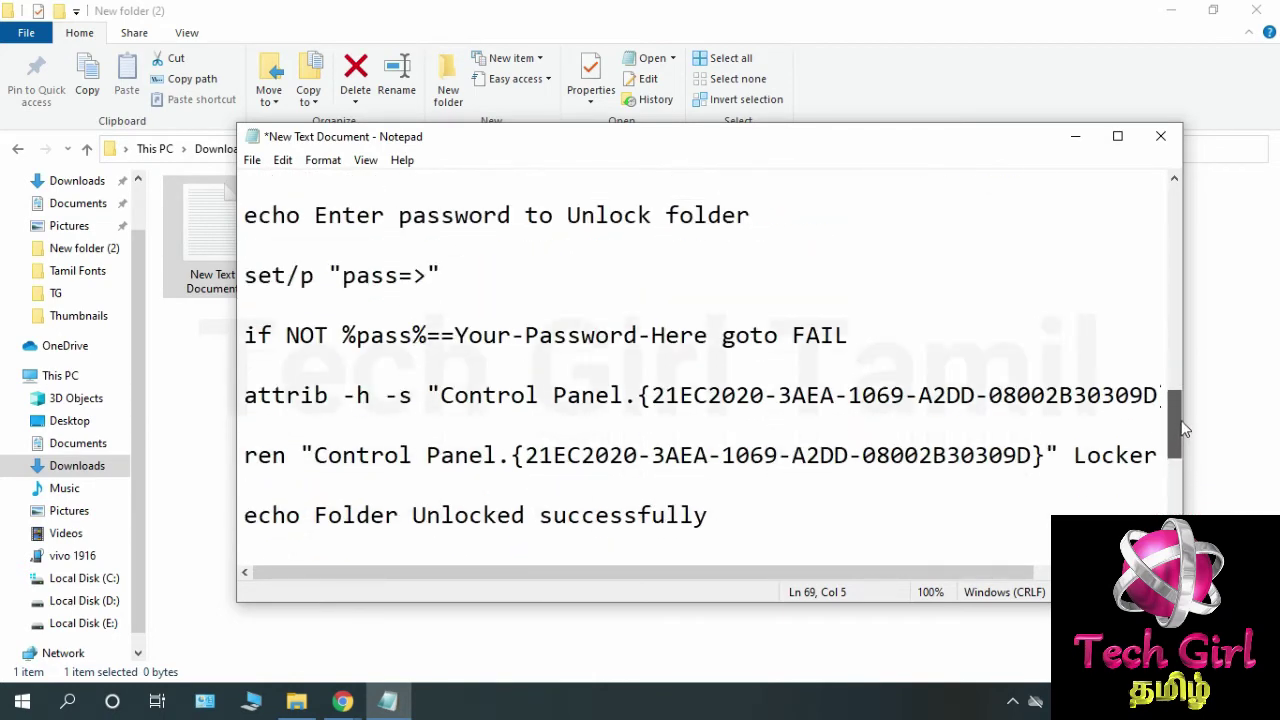
Overwrite Your-Password-Here on the 'if NOT %pass%' line with the new unlock password.
left_click(457, 338)
left_click_drag(457, 338, 708, 338)
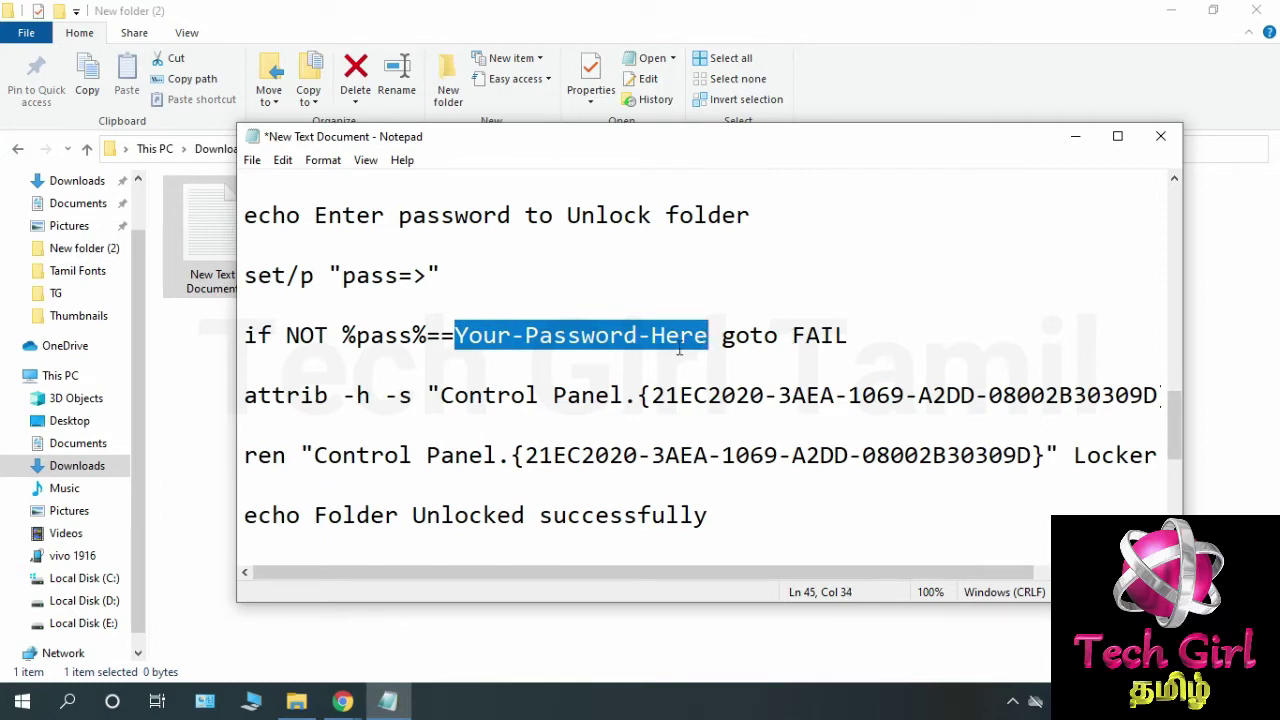
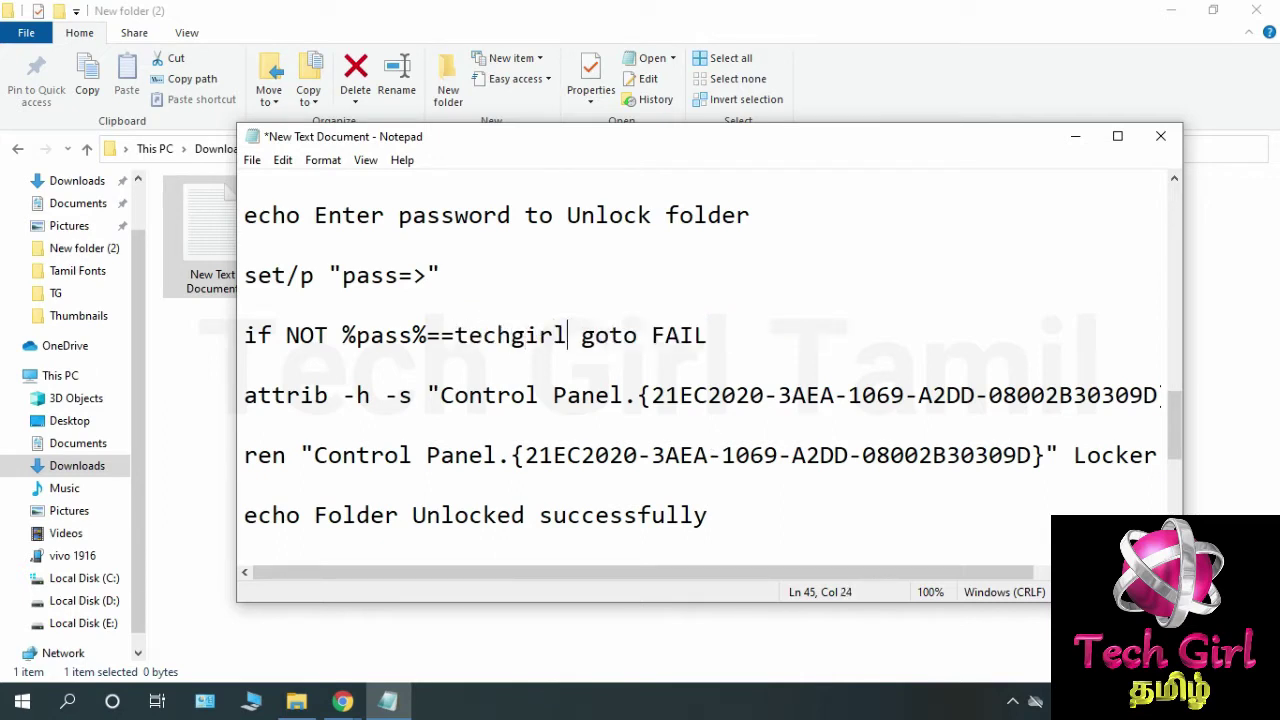
left_click_drag(455, 340, 567, 338)
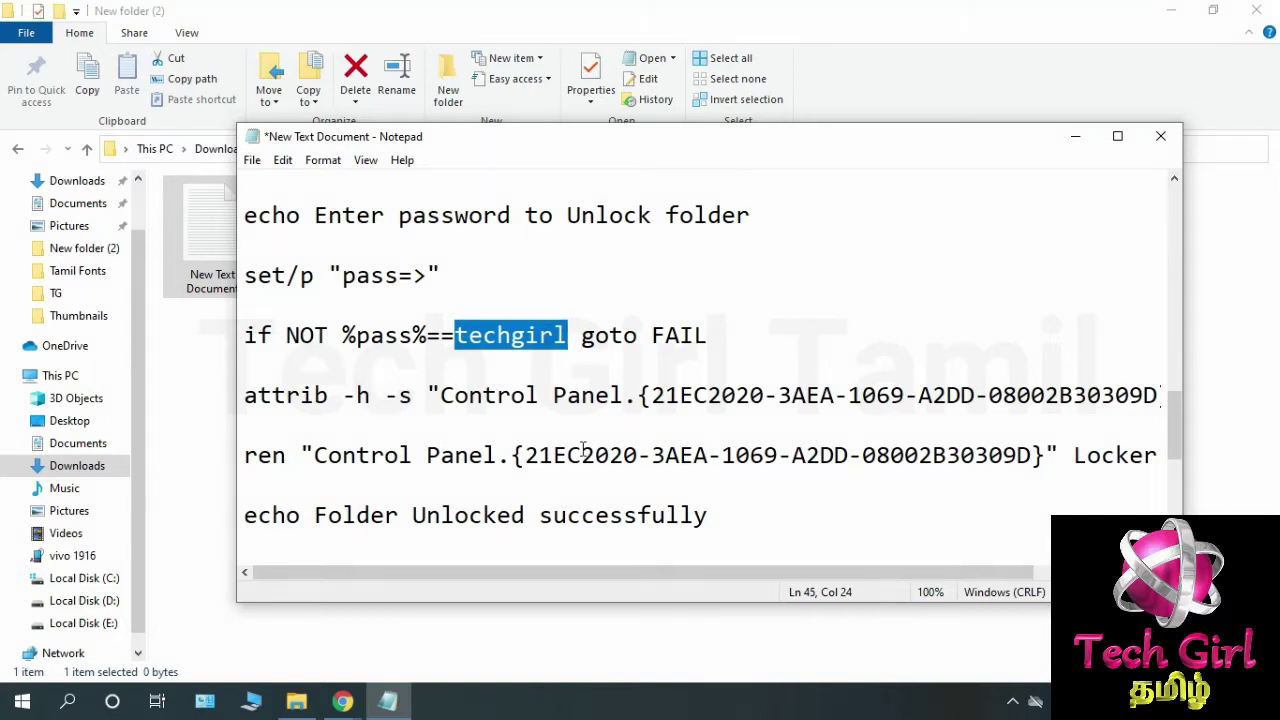
left_click(568, 307)
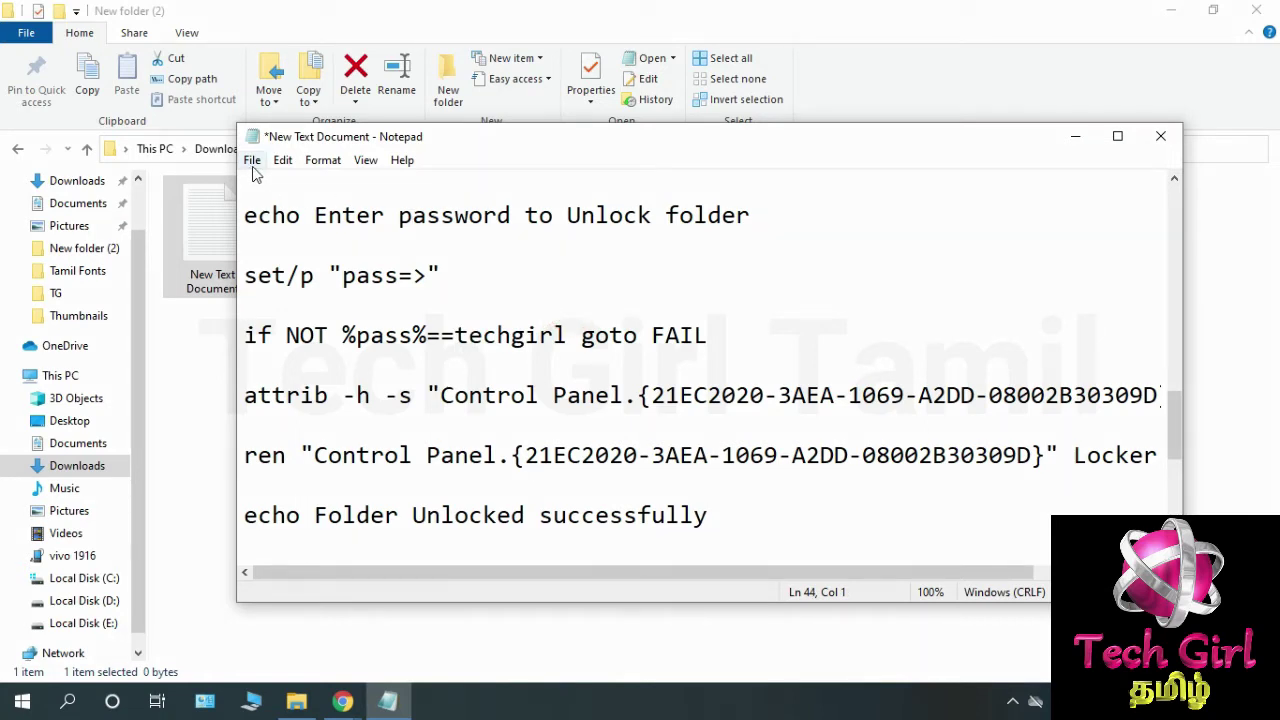
Save the script as password.bat, with type All Files and ANSI encoding, and close Notepad.
left_click(253, 162)
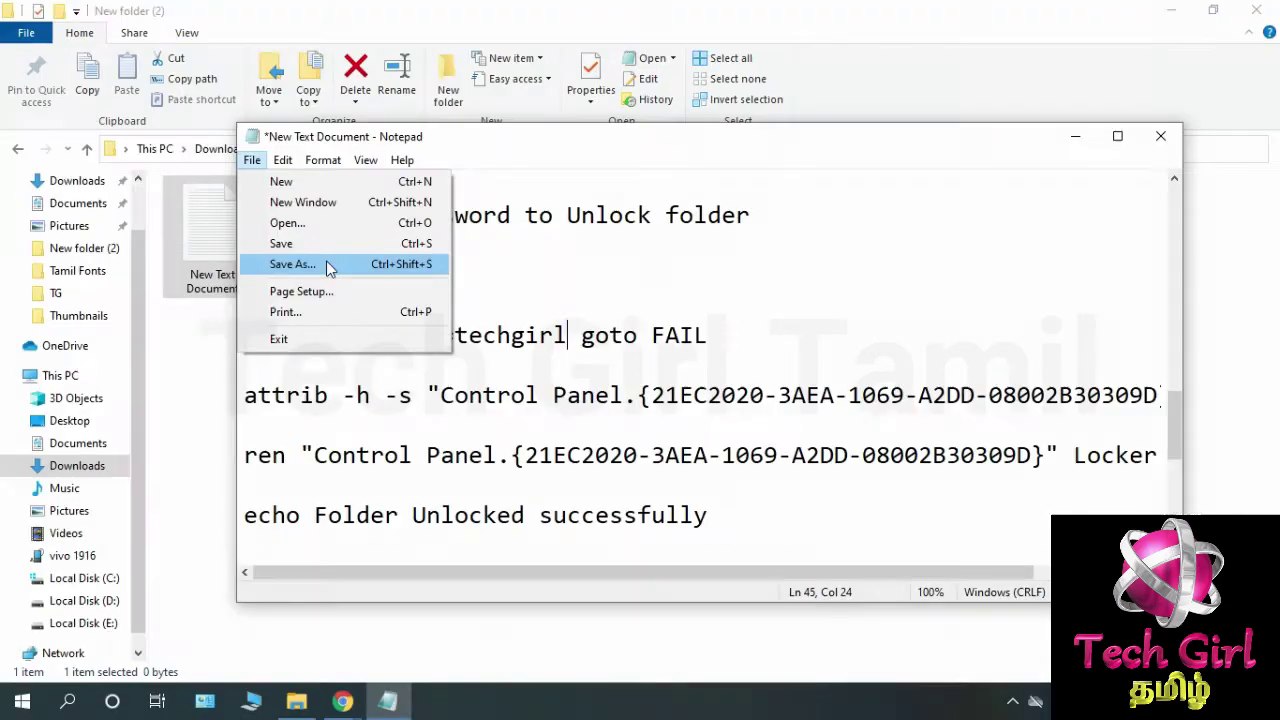
left_click(300, 266)
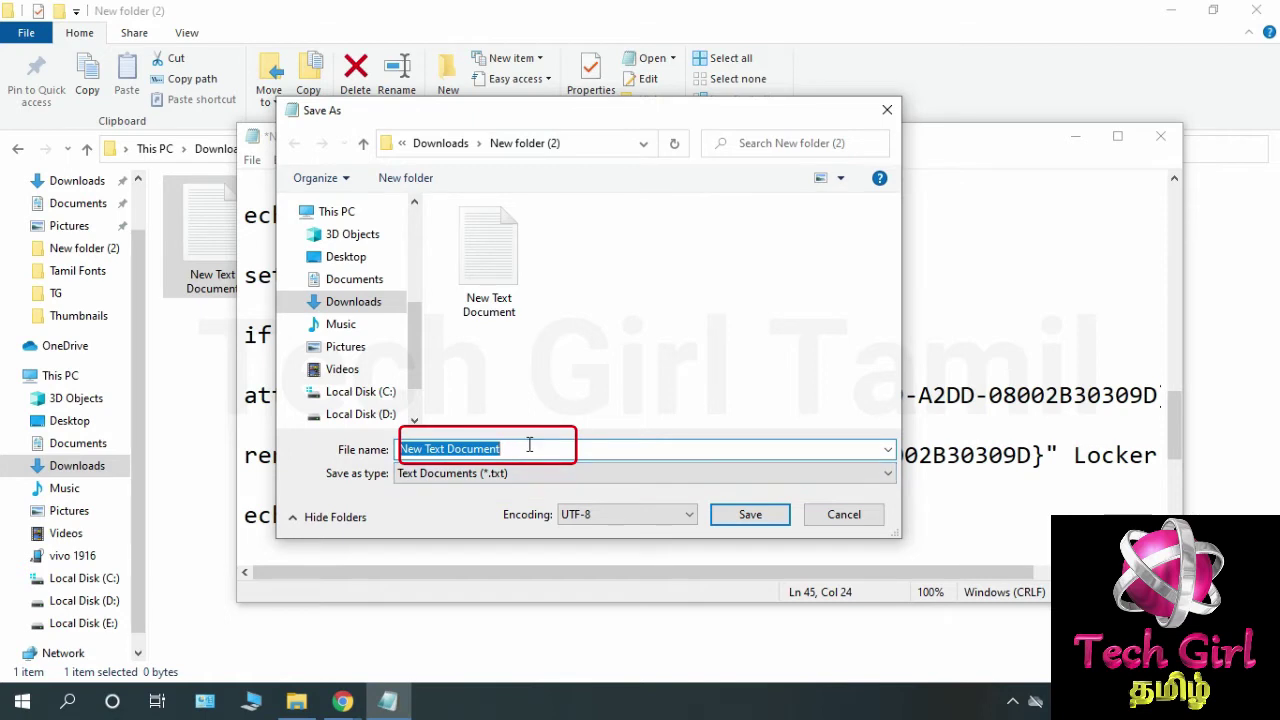
type("password.bat")
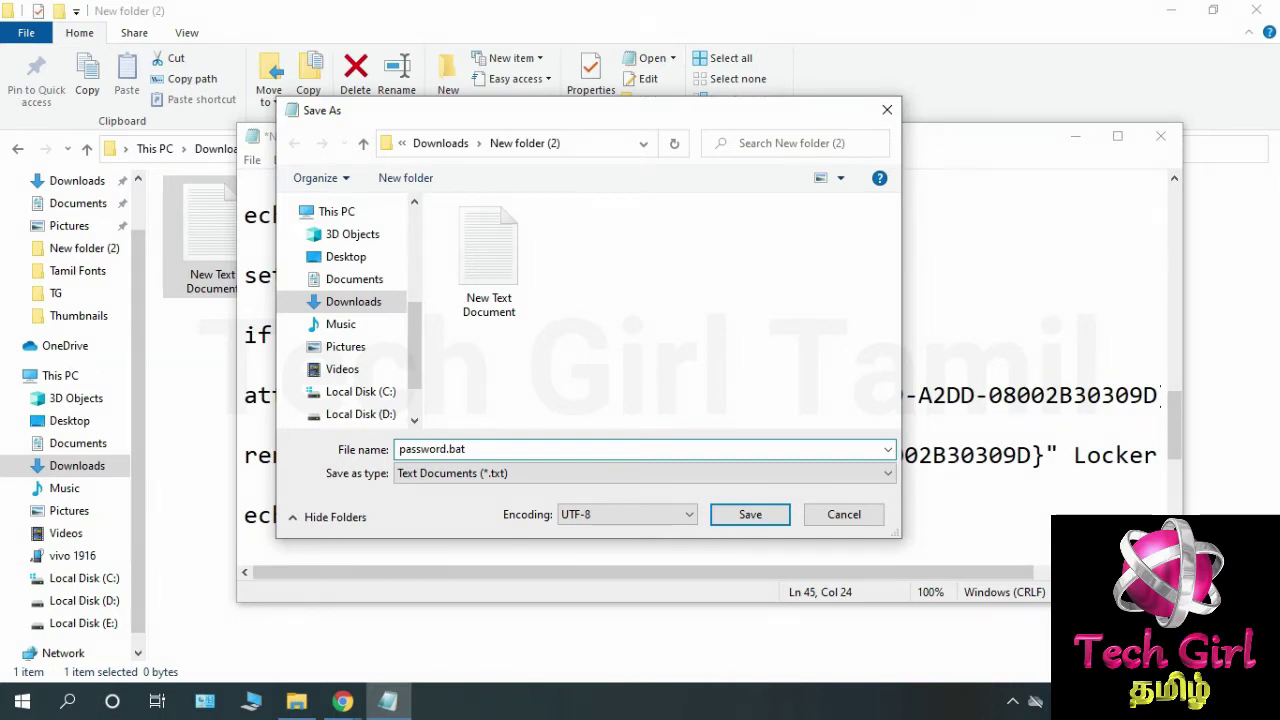
left_click(528, 481)
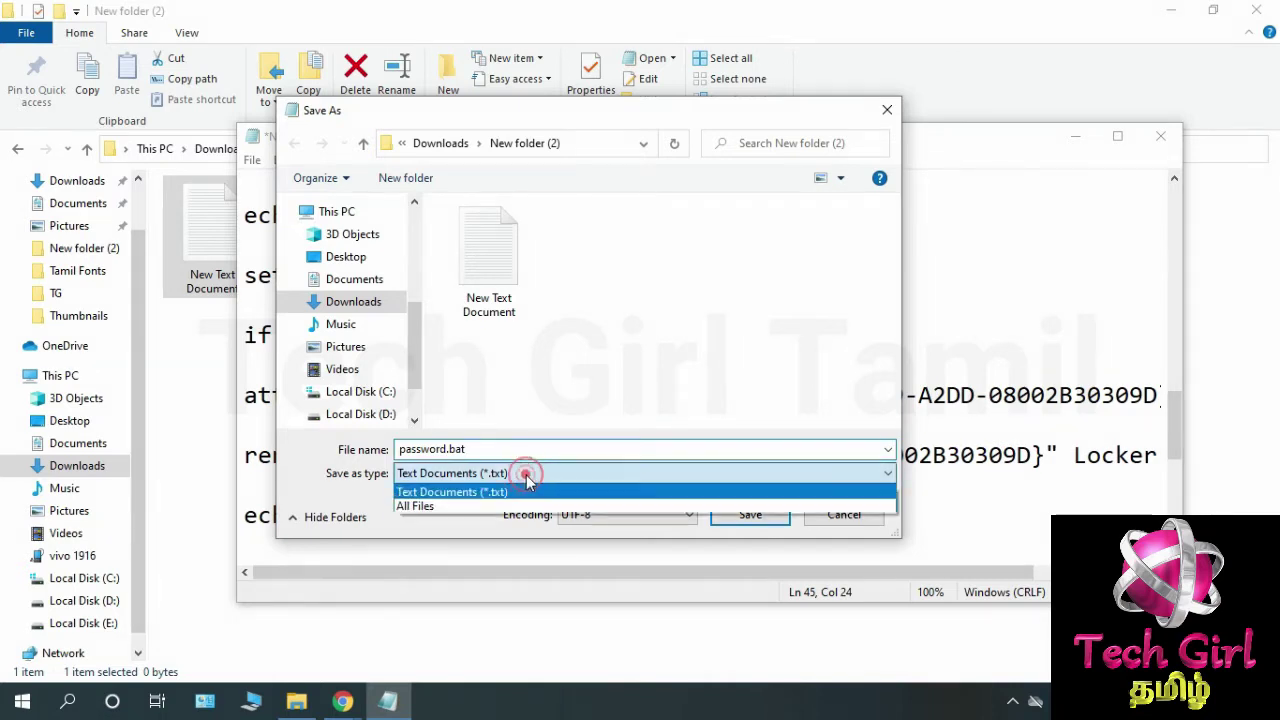
left_click(508, 507)
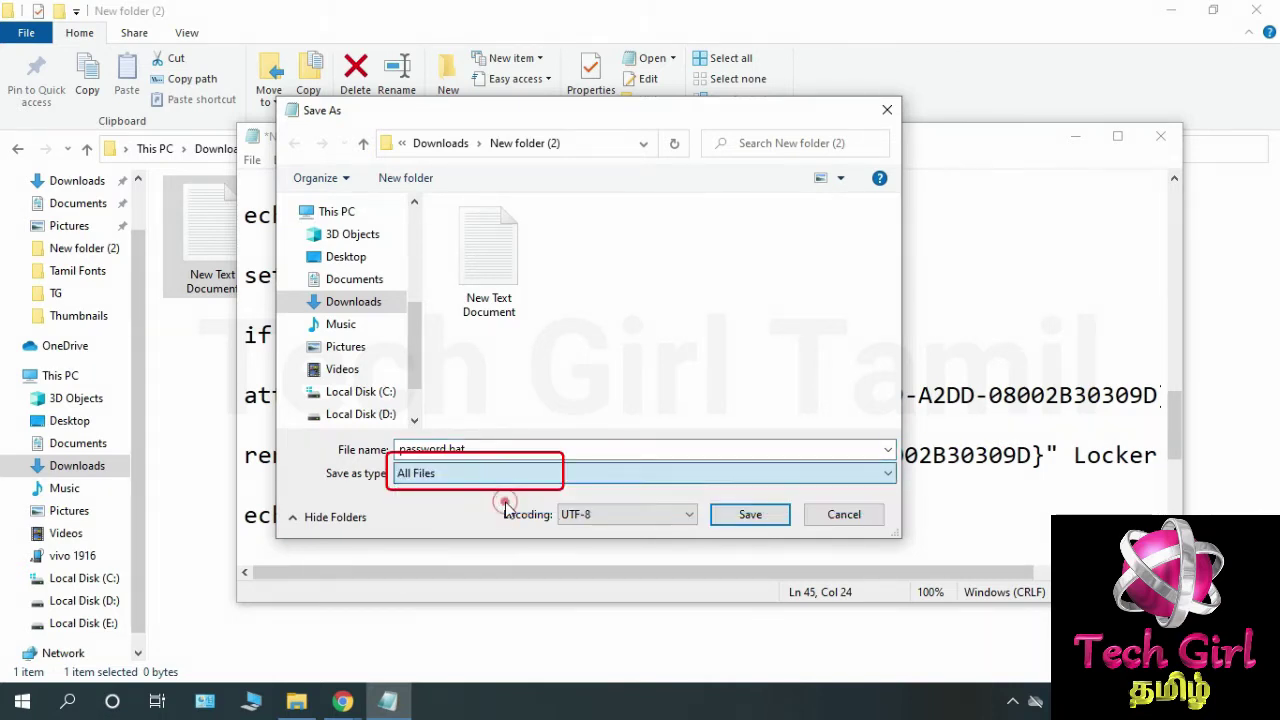
left_click(647, 514)
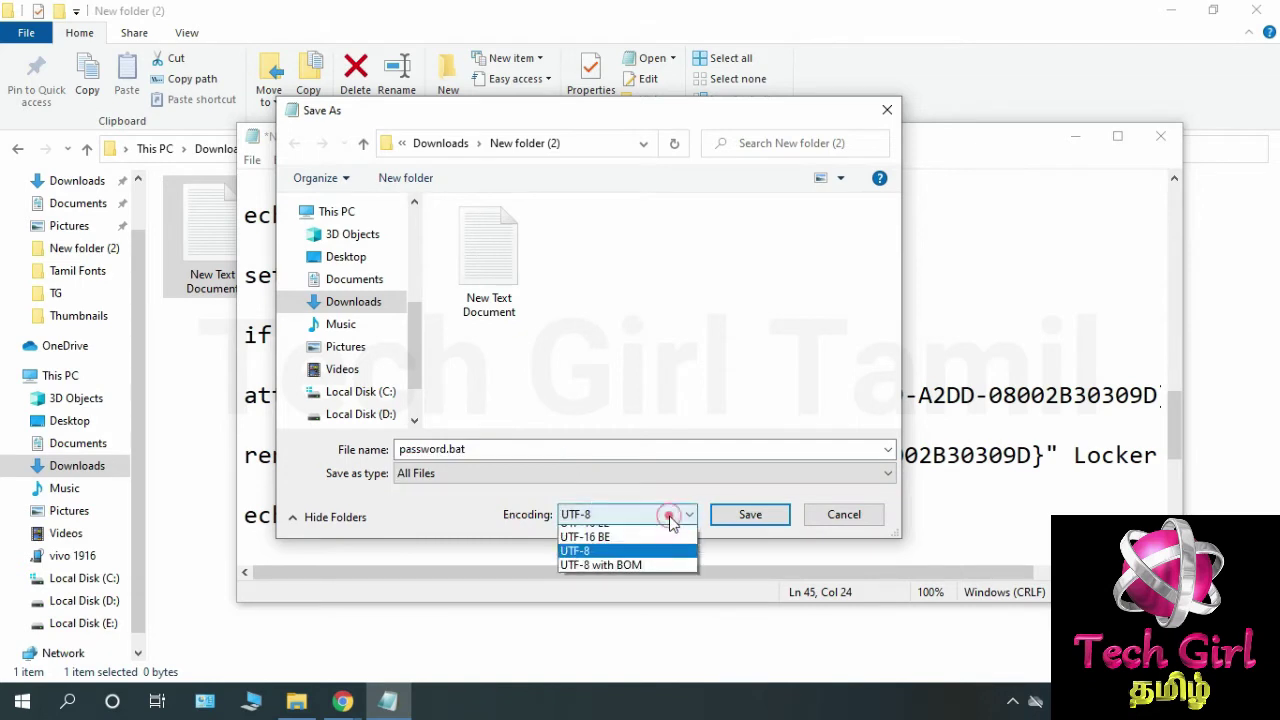
left_click(665, 535)
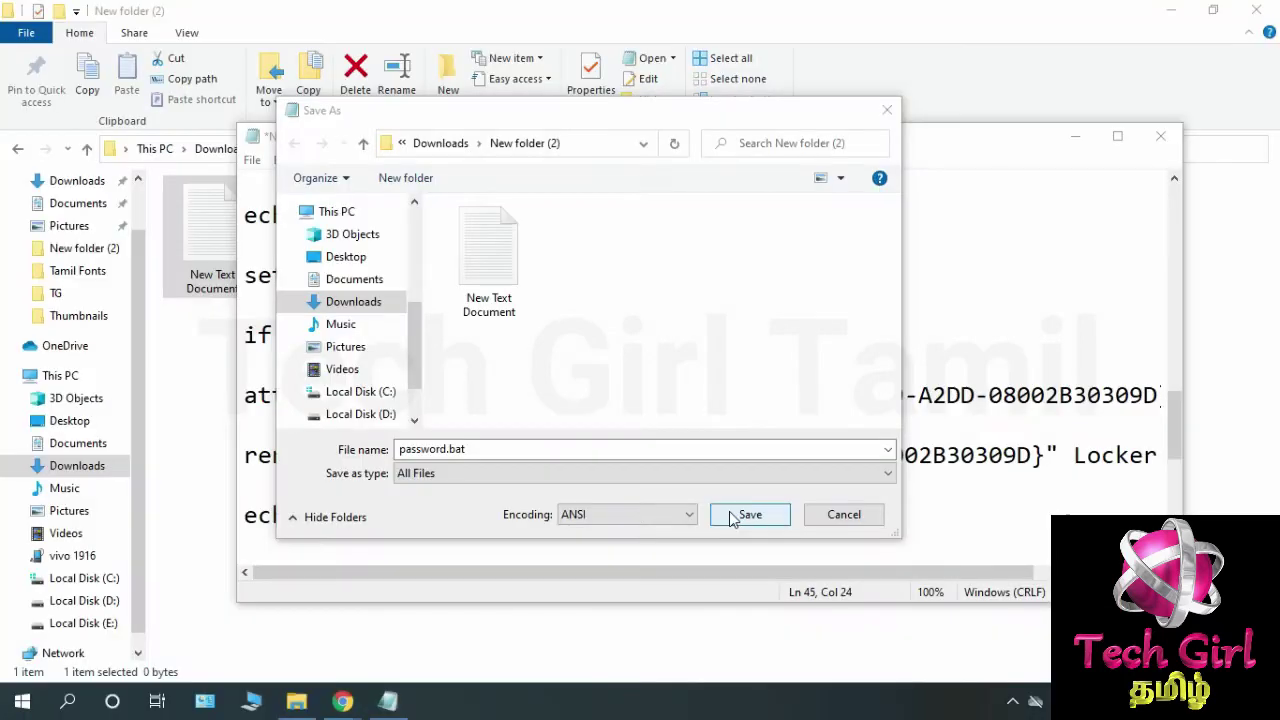
left_click(1020, 579)
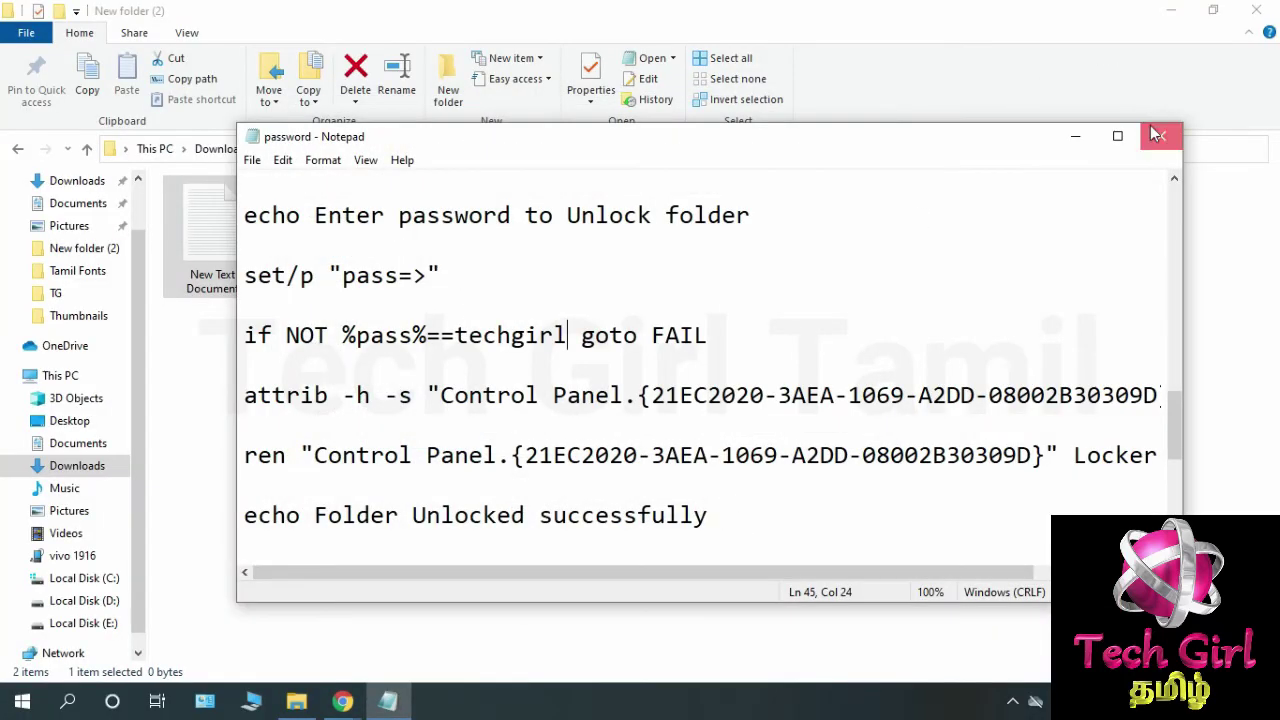
left_click(1160, 136)
Delete the leftover New Text Document from New folder (2).
left_click(340, 270)
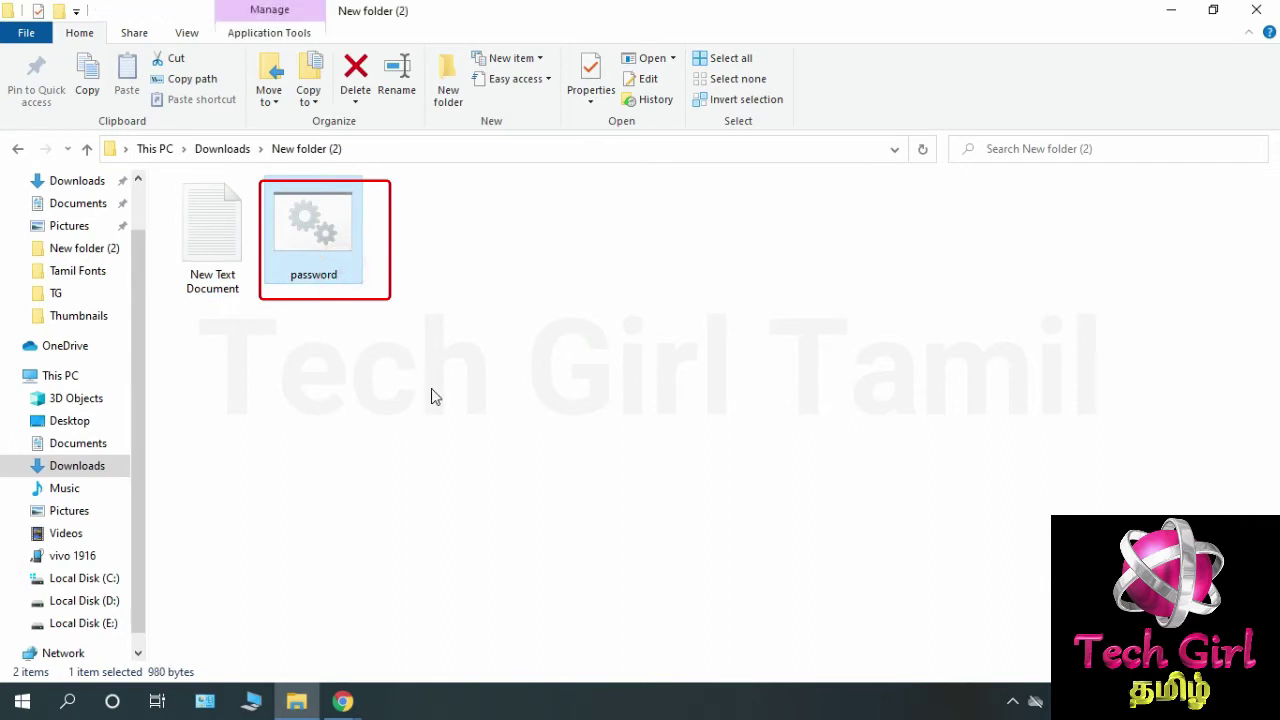
left_click(218, 288)
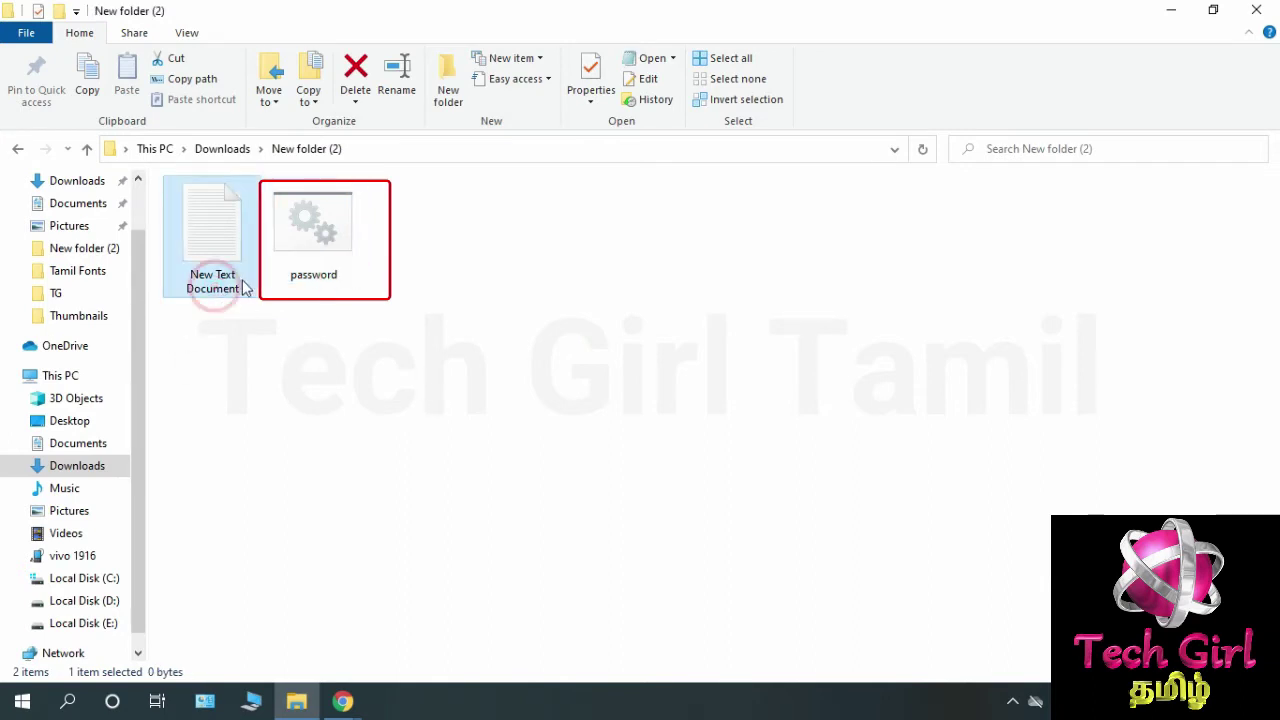
right_click(231, 199)
left_click(334, 568)
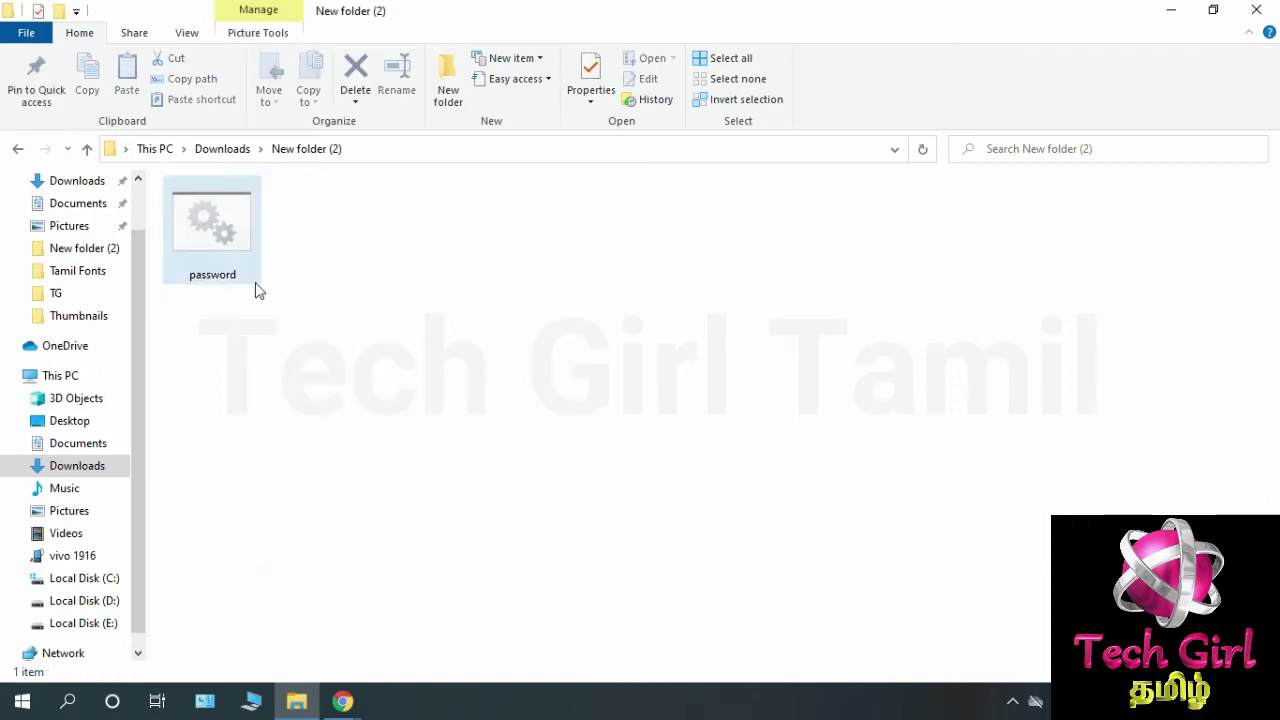
Run password.bat so it creates an empty Locker folder, and select the new Locker folder.
left_click(254, 276)
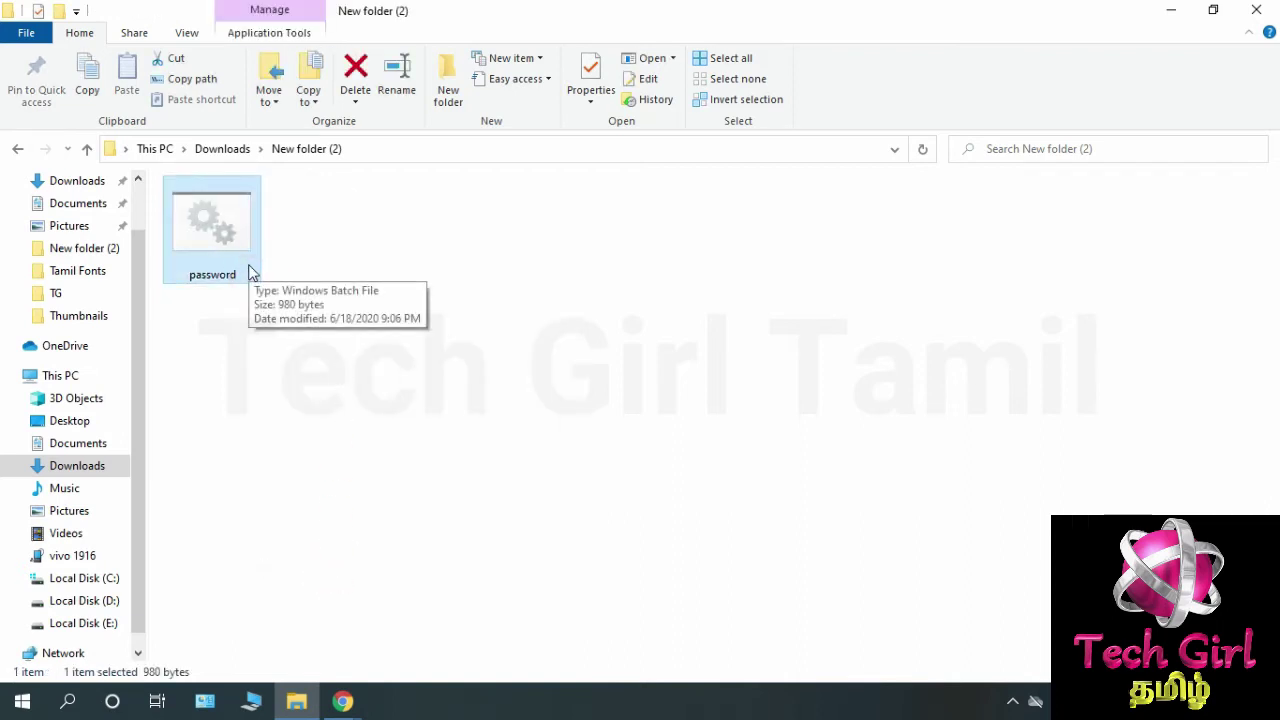
right_click(250, 272)
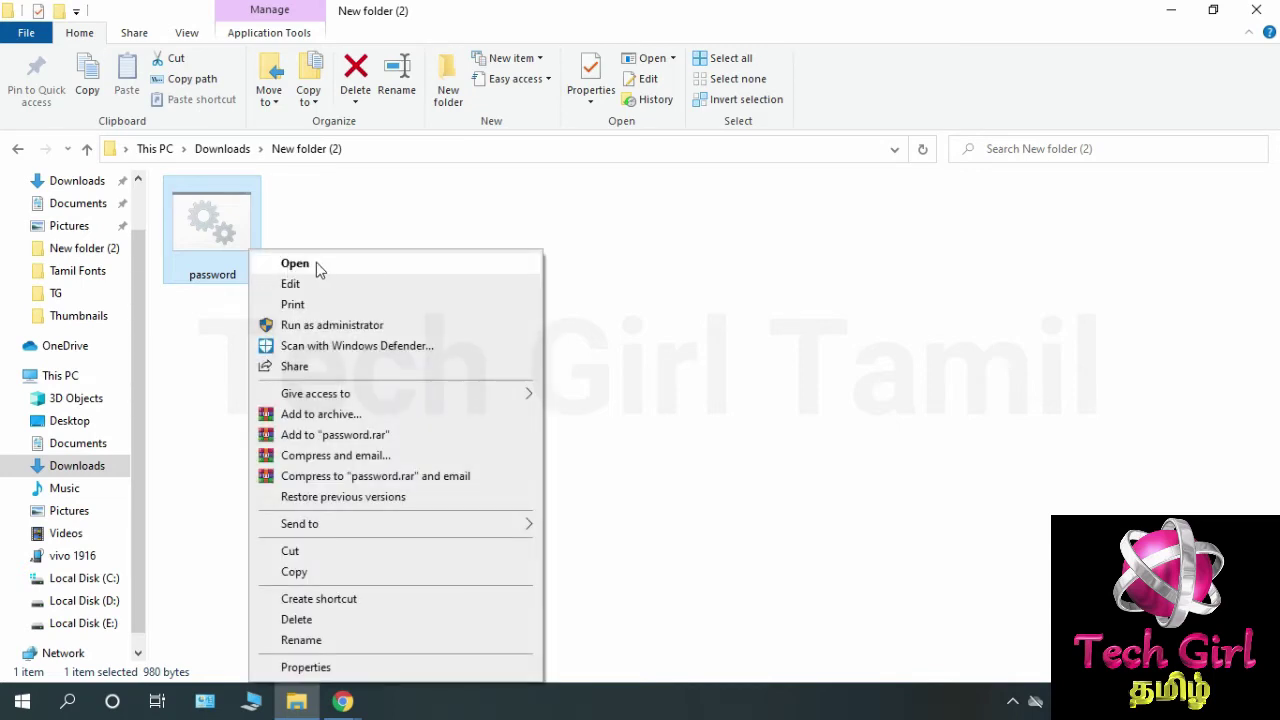
left_click(314, 265)
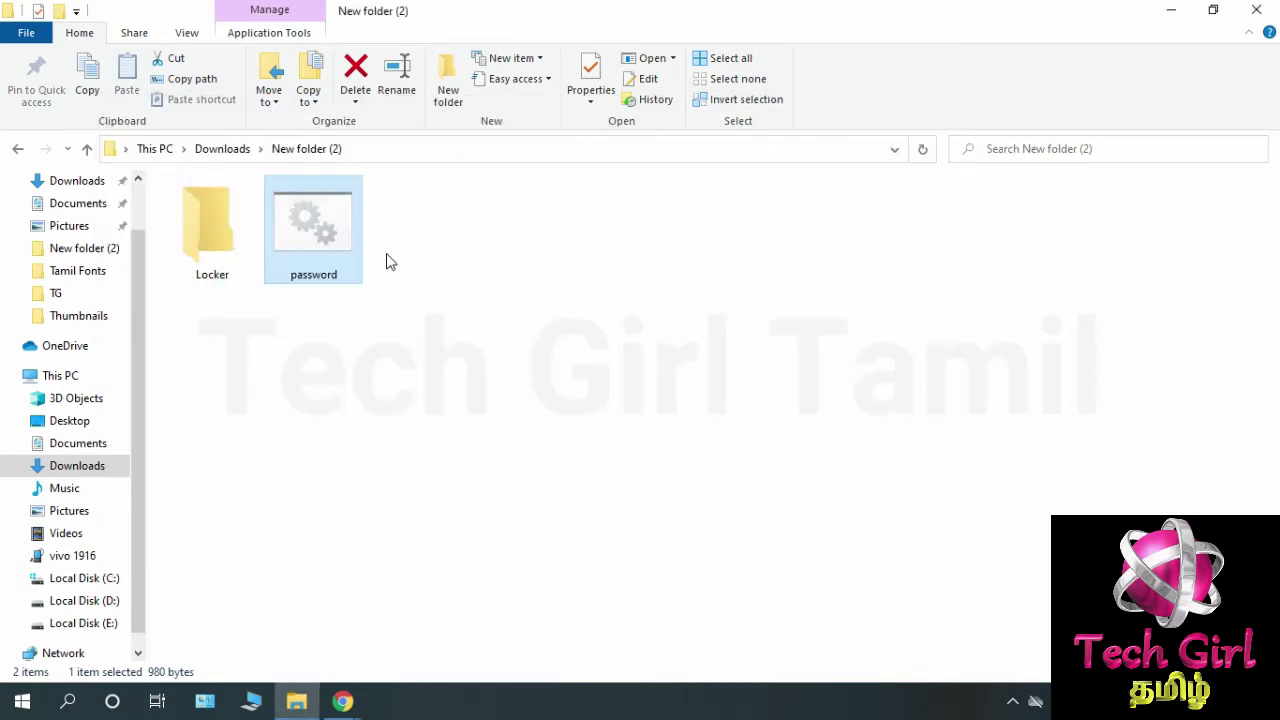
left_click(212, 280)
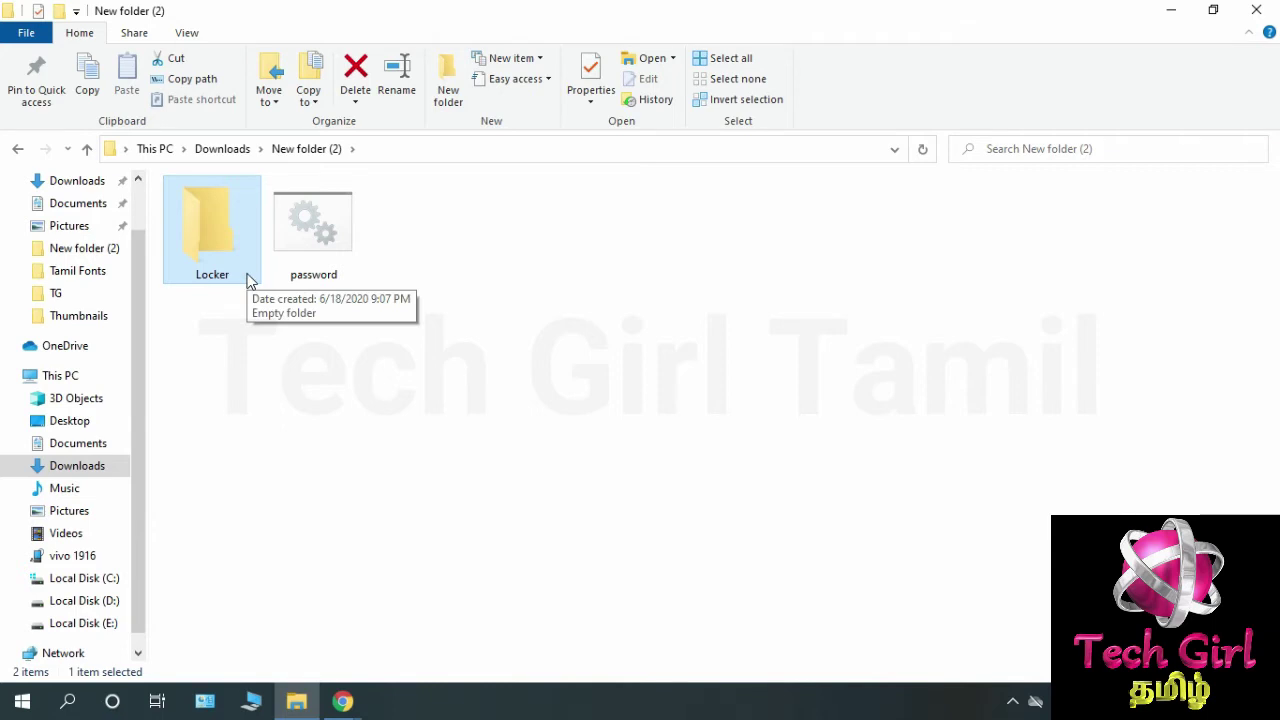
key("alt+v")
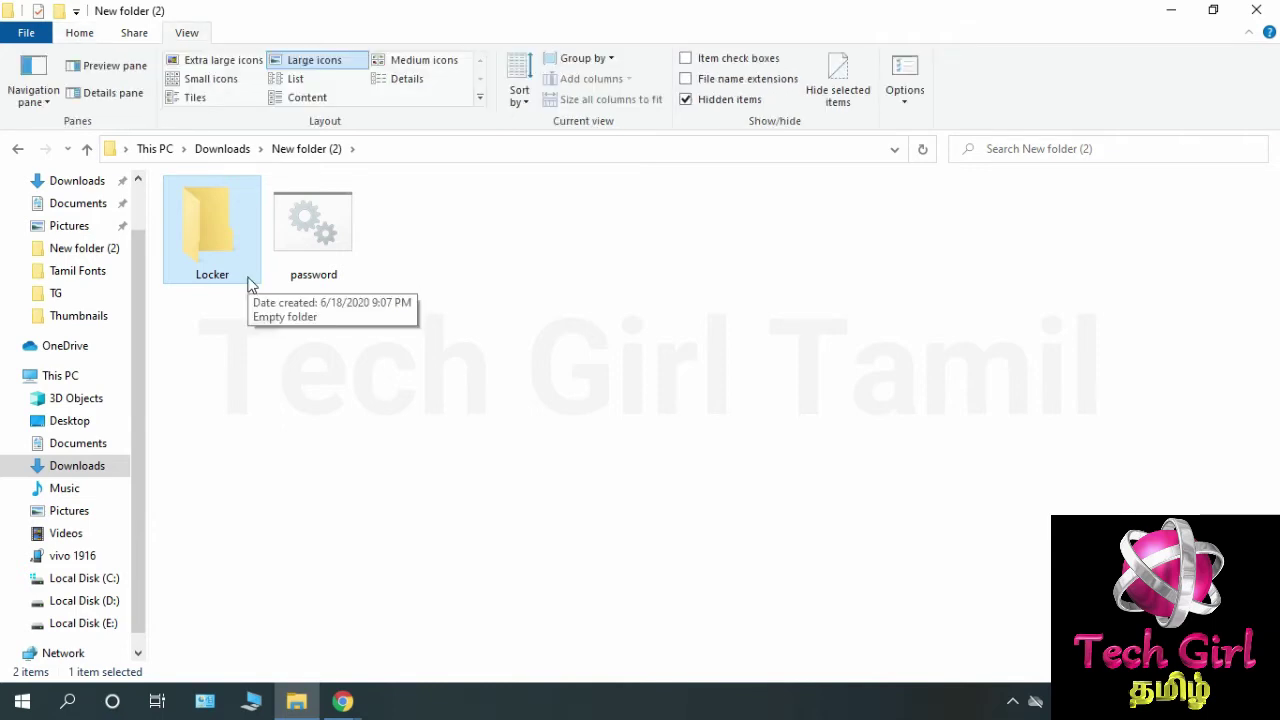
Paste the two tglogopink images into Locker, then go back to New folder (2).
double_click(249, 279)
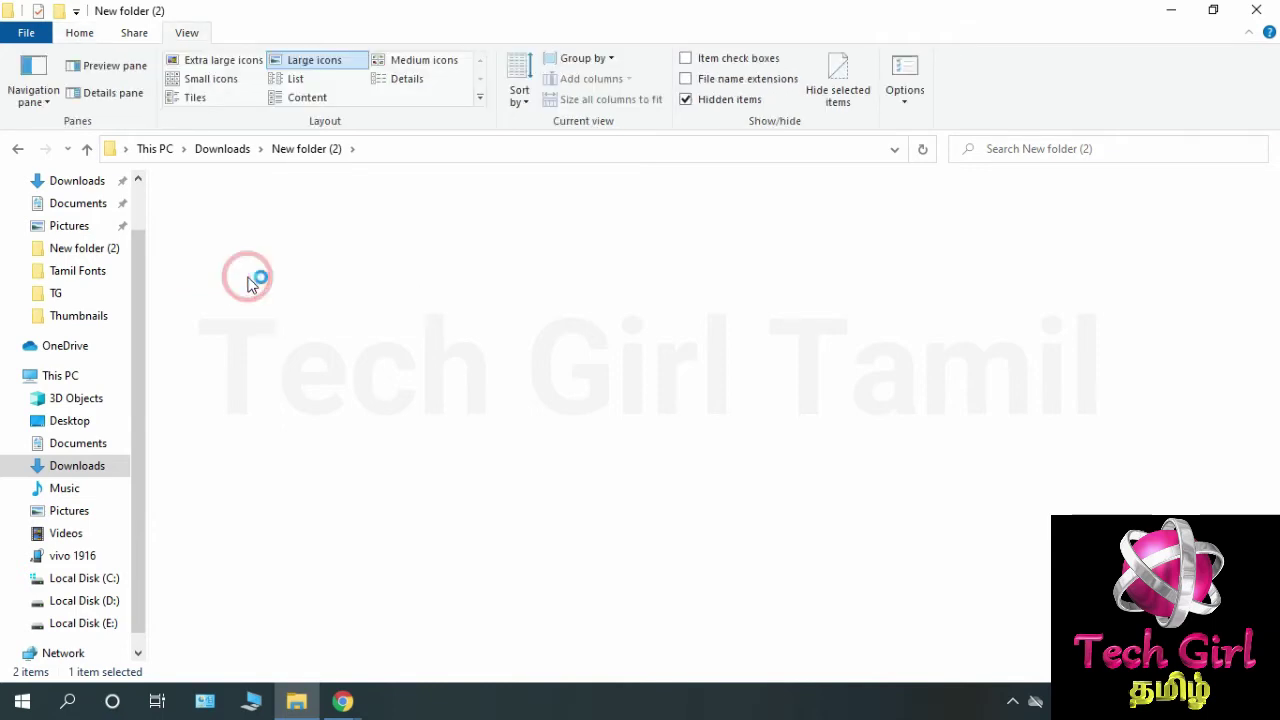
right_click(315, 254)
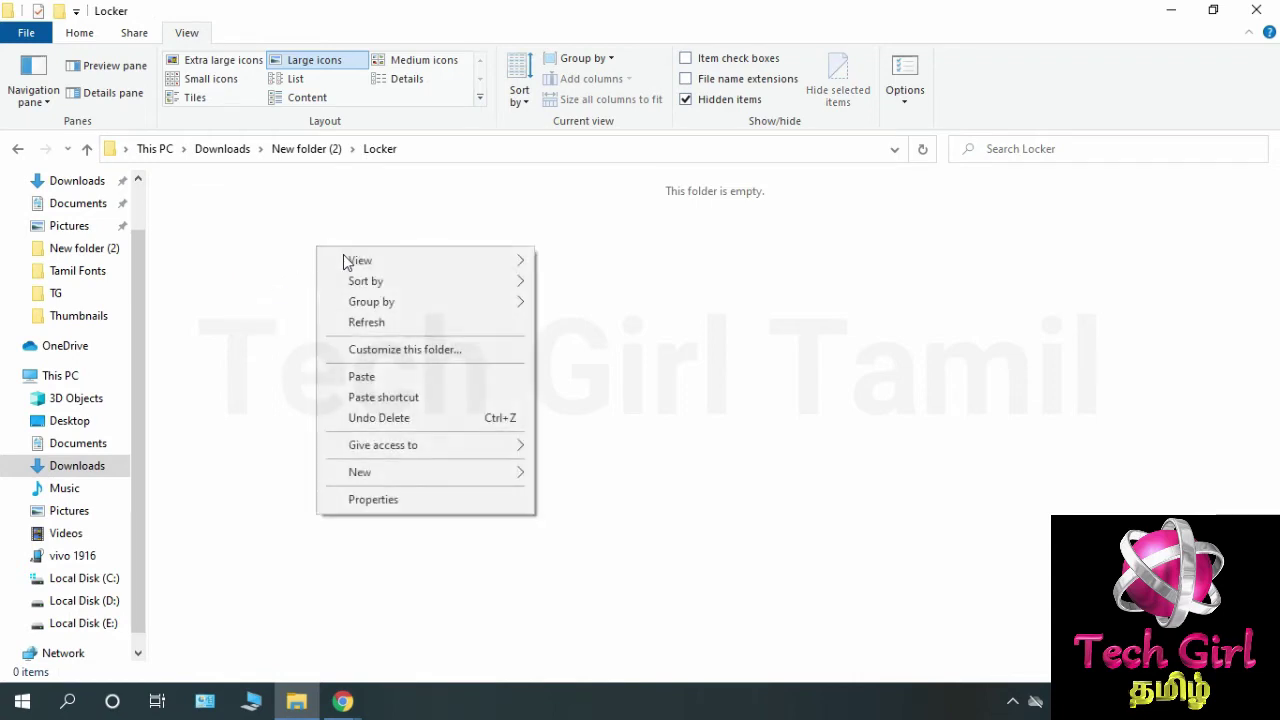
left_click(408, 374)
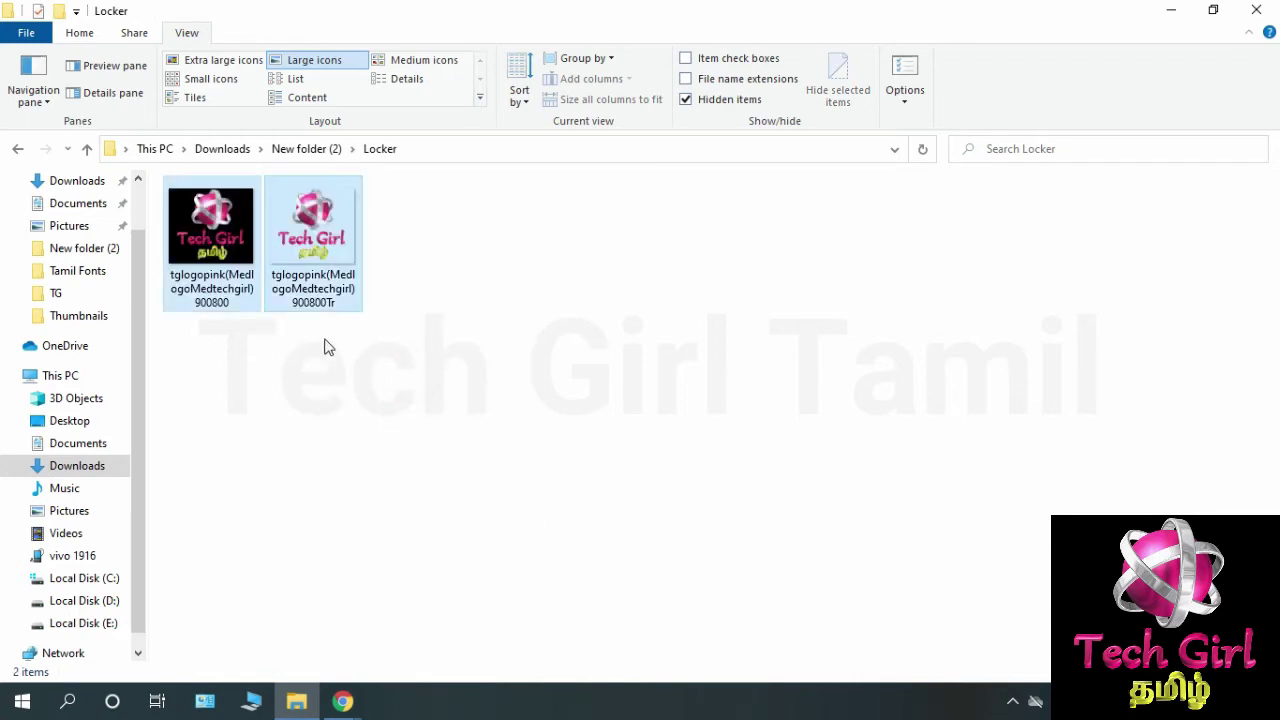
left_click(516, 355)
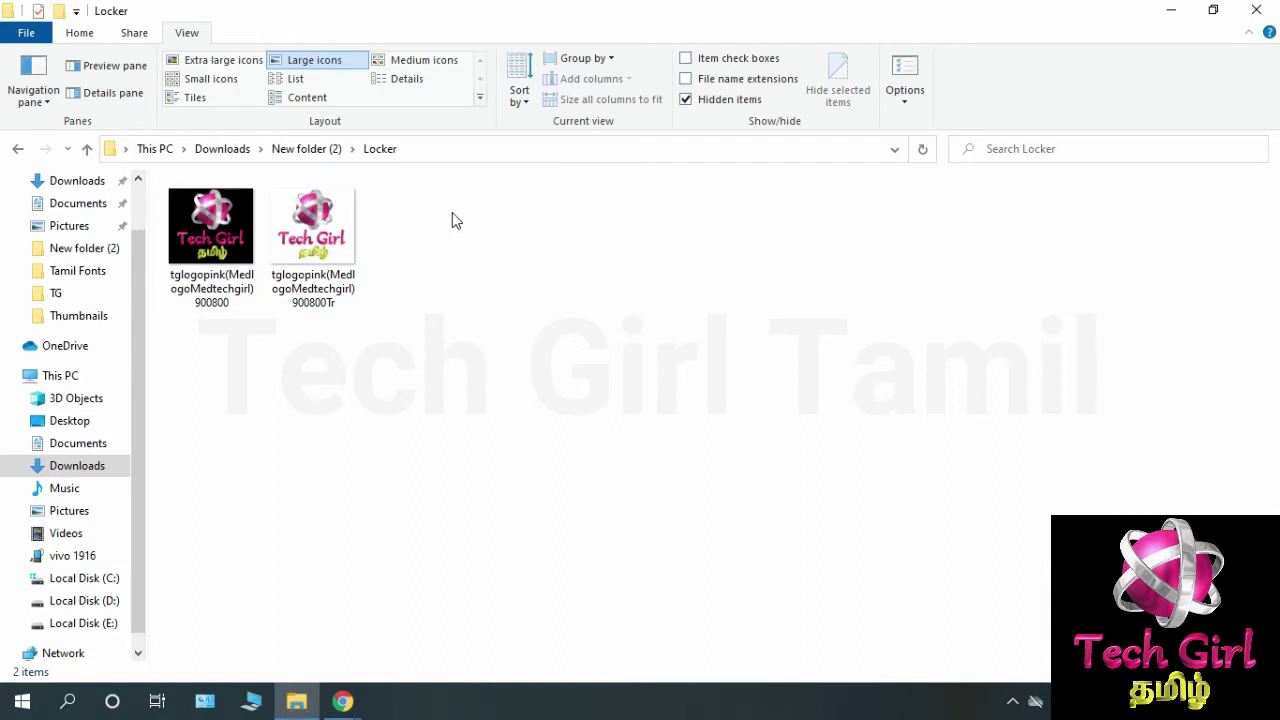
left_click(316, 150)
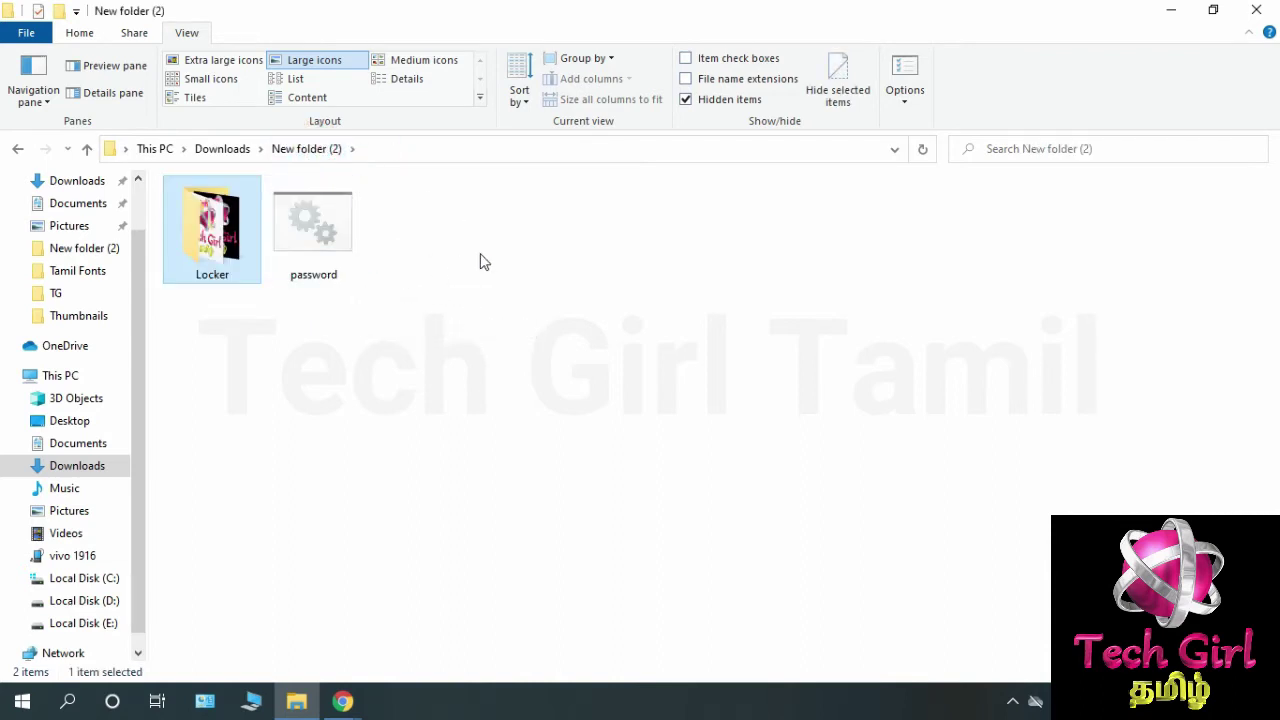
Run password.bat again and answer y to 'Lock the folder (Y/N)'.
left_click(355, 268)
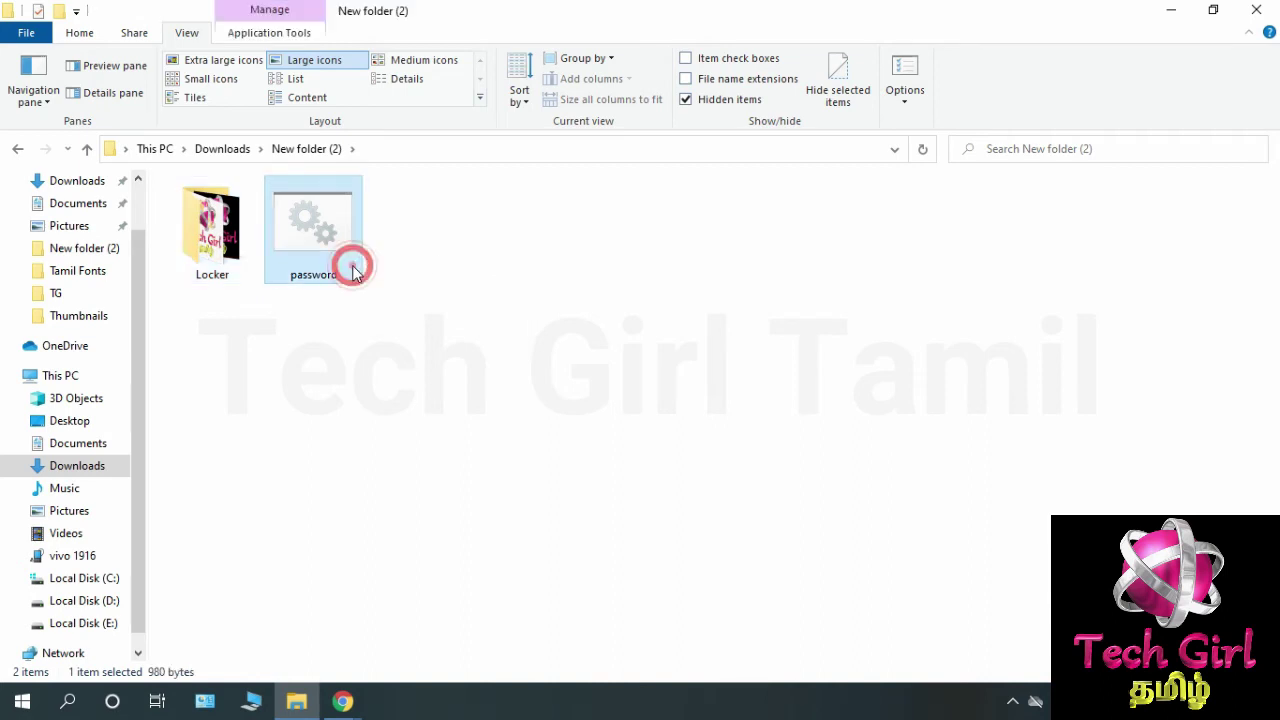
double_click(358, 272)
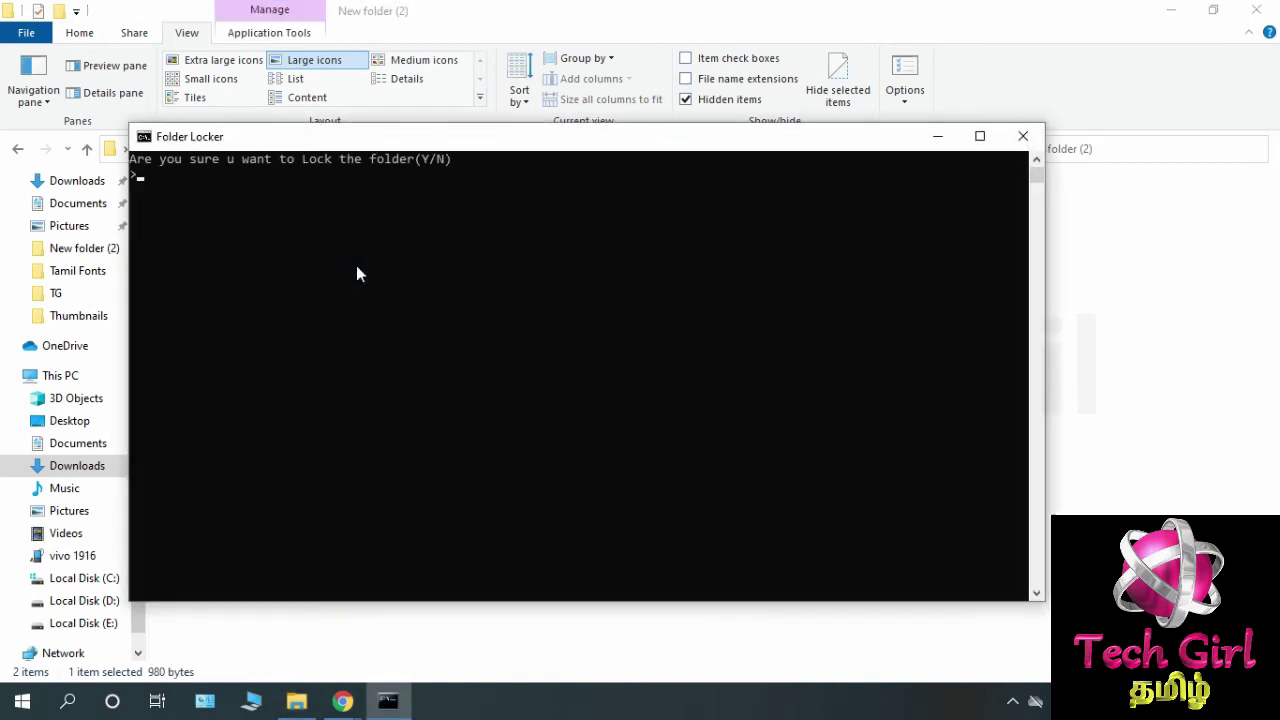
left_click_drag(431, 140, 476, 150)
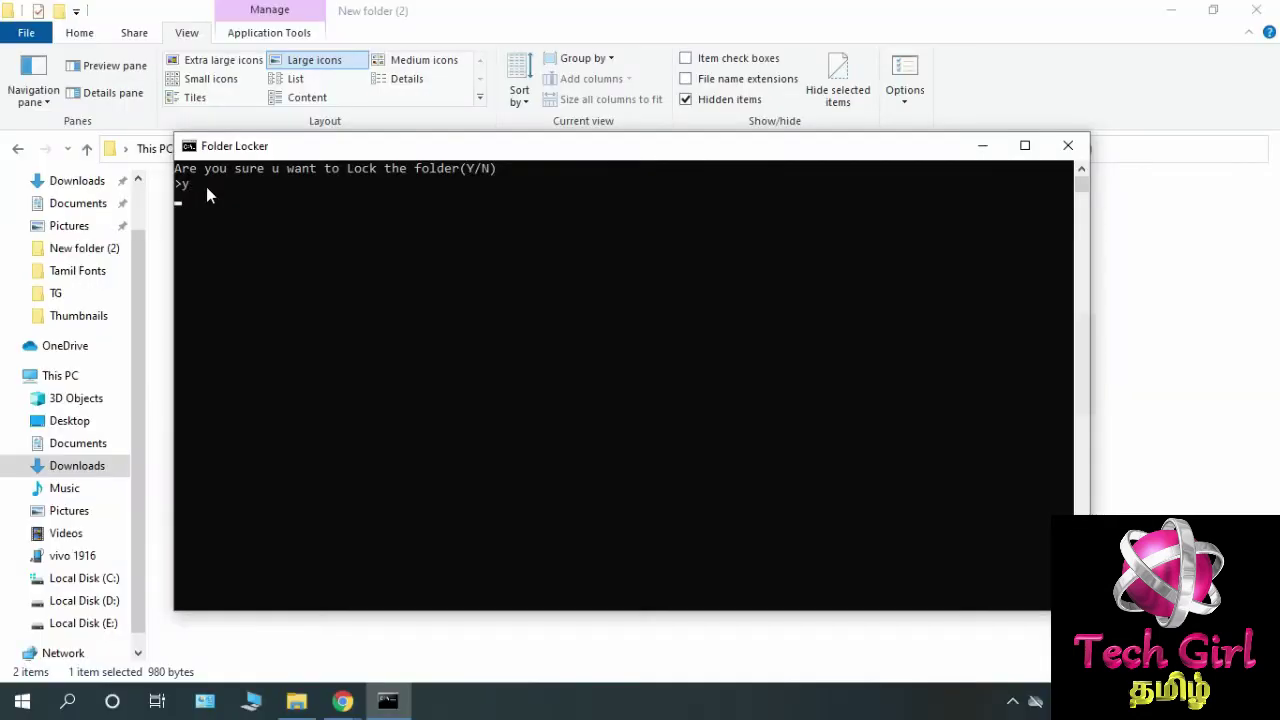
key("Return")
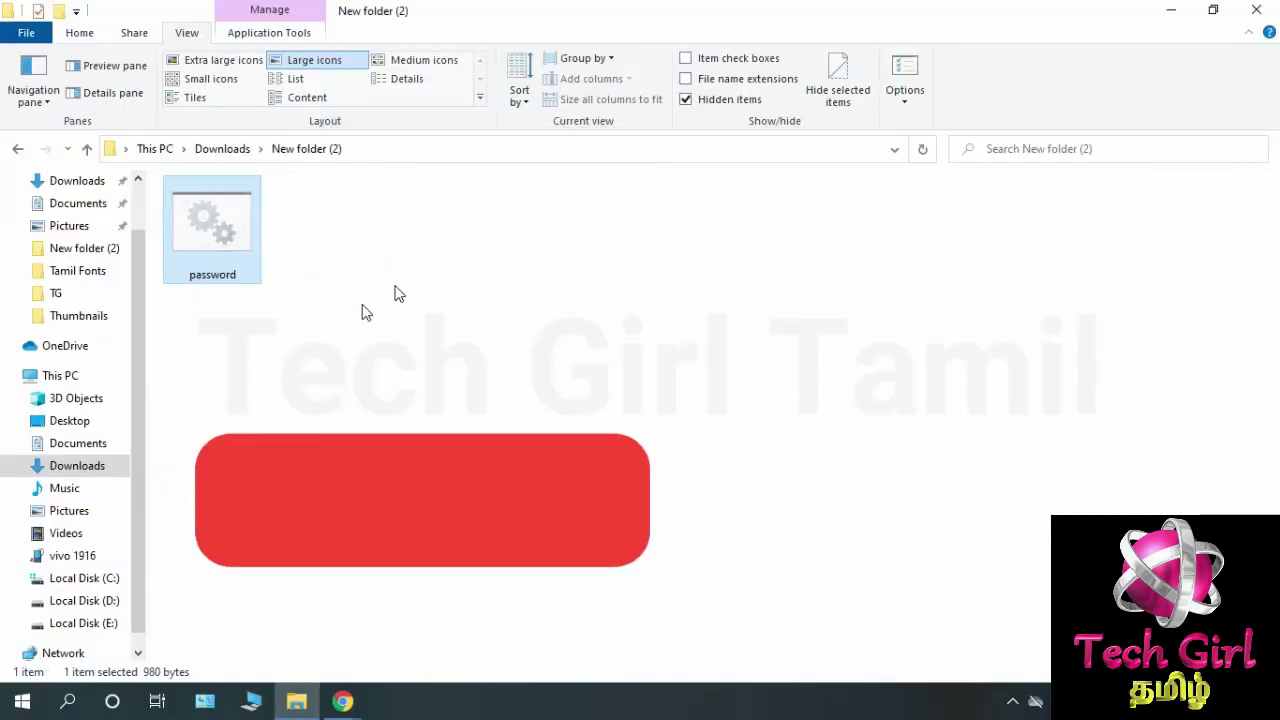
Leave View > Hidden items unchecked so only password.bat shows in New folder (2).
left_click(340, 315)
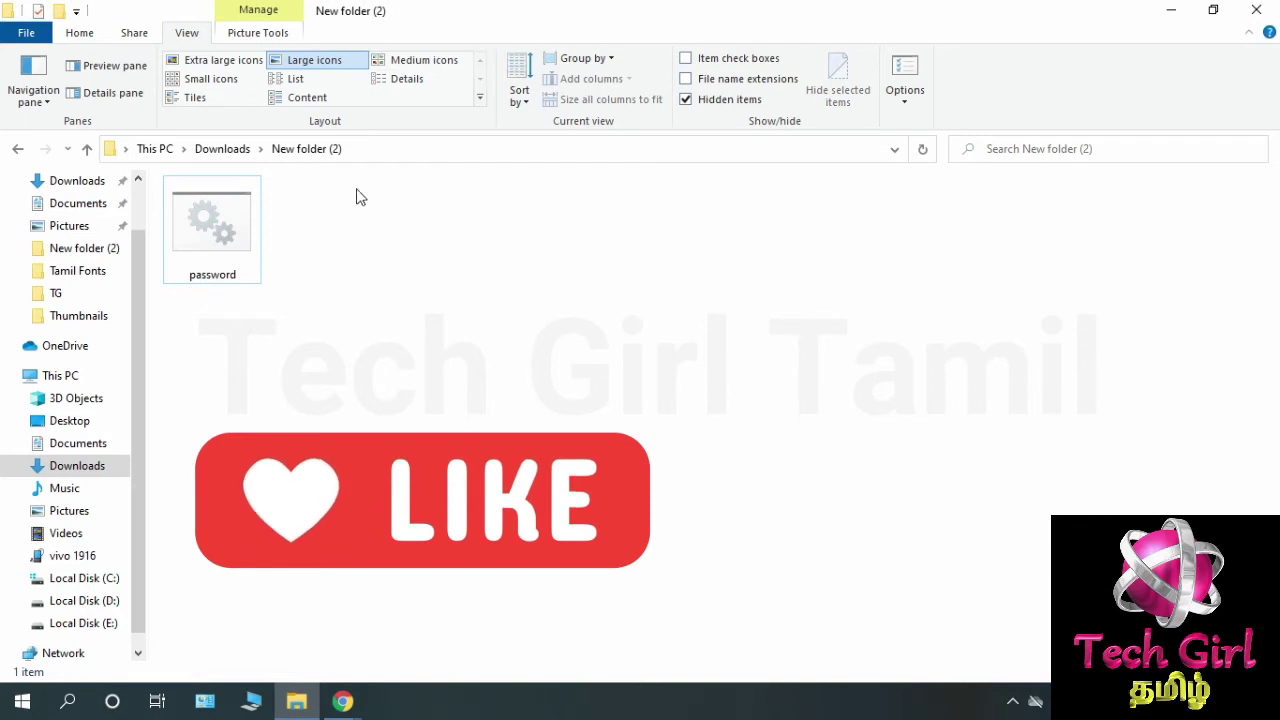
left_click(82, 32)
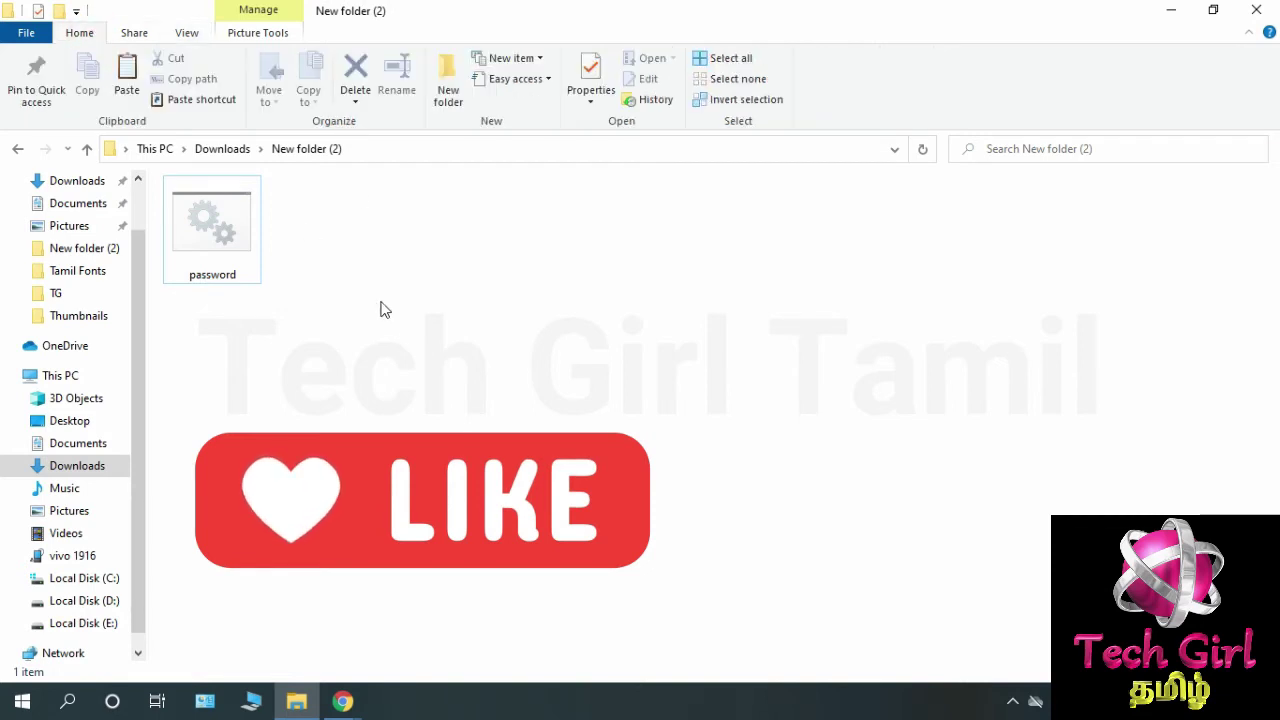
left_click(178, 32)
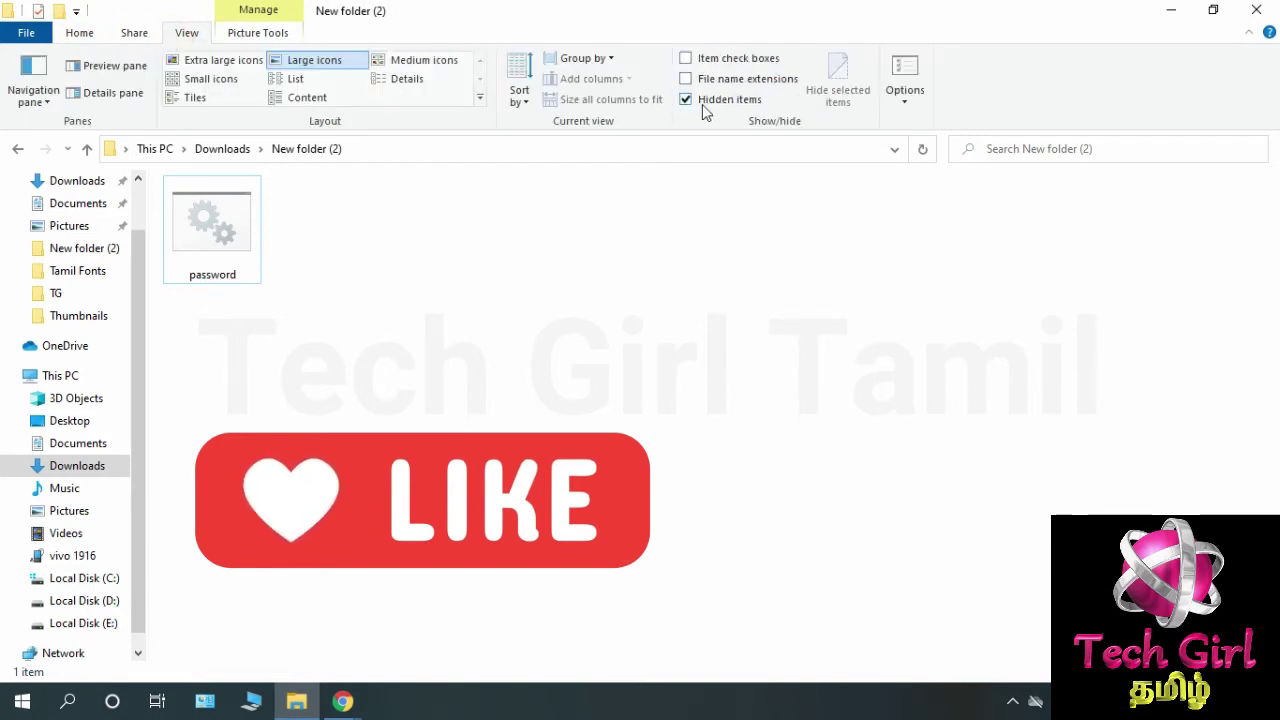
left_click(703, 101)
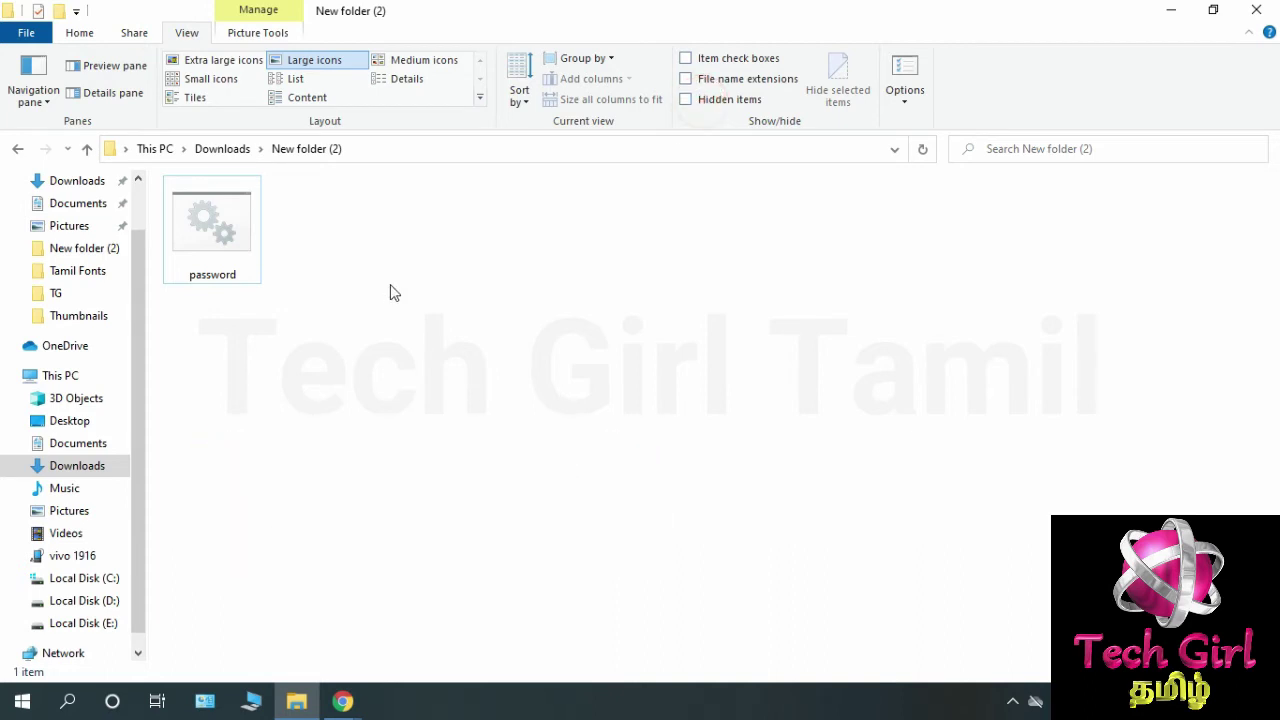
left_click(408, 263)
left_click(703, 102)
left_click(703, 102)
left_click(253, 279)
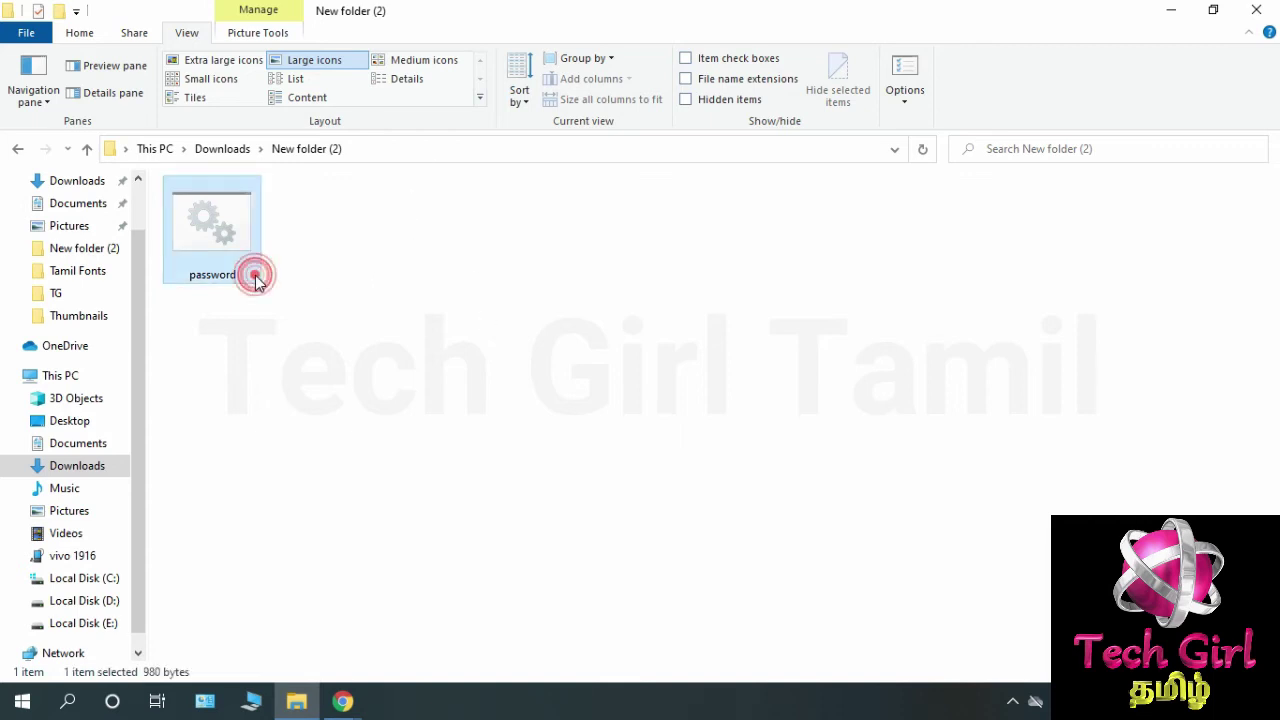
Run password.bat again and enter the folder password to unlock the Locker folder.
right_click(251, 277)
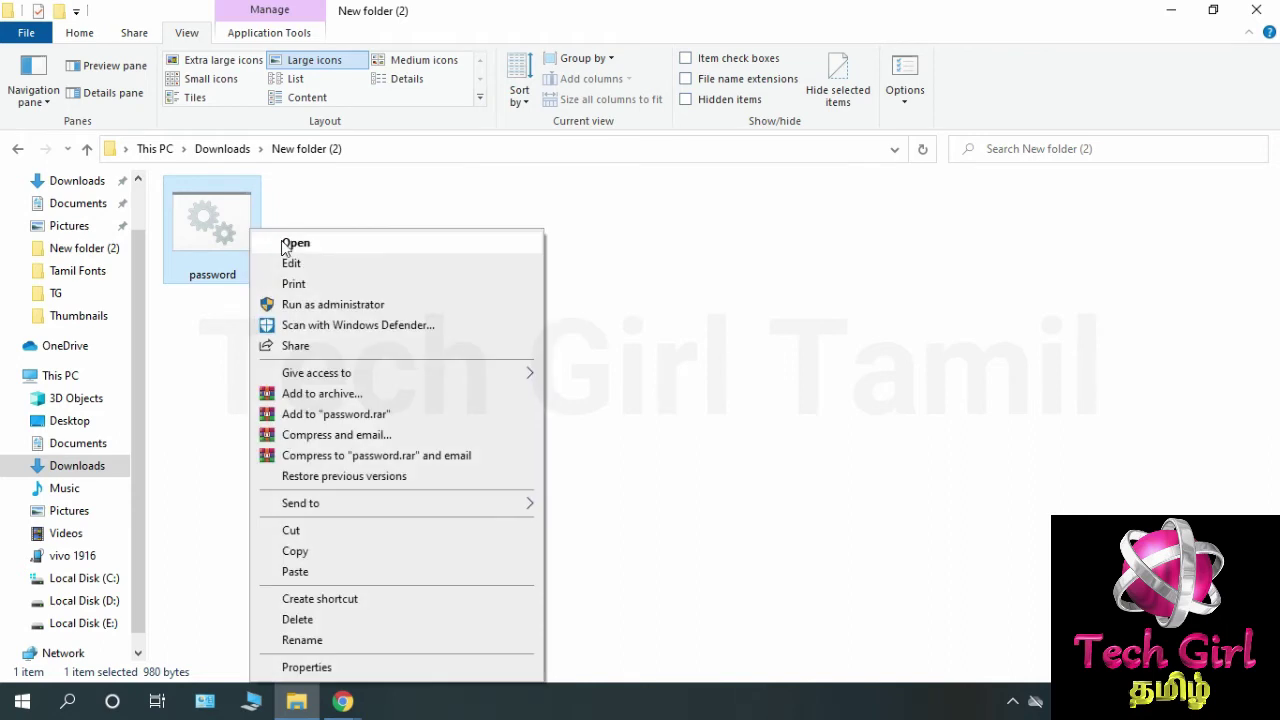
left_click(316, 246)
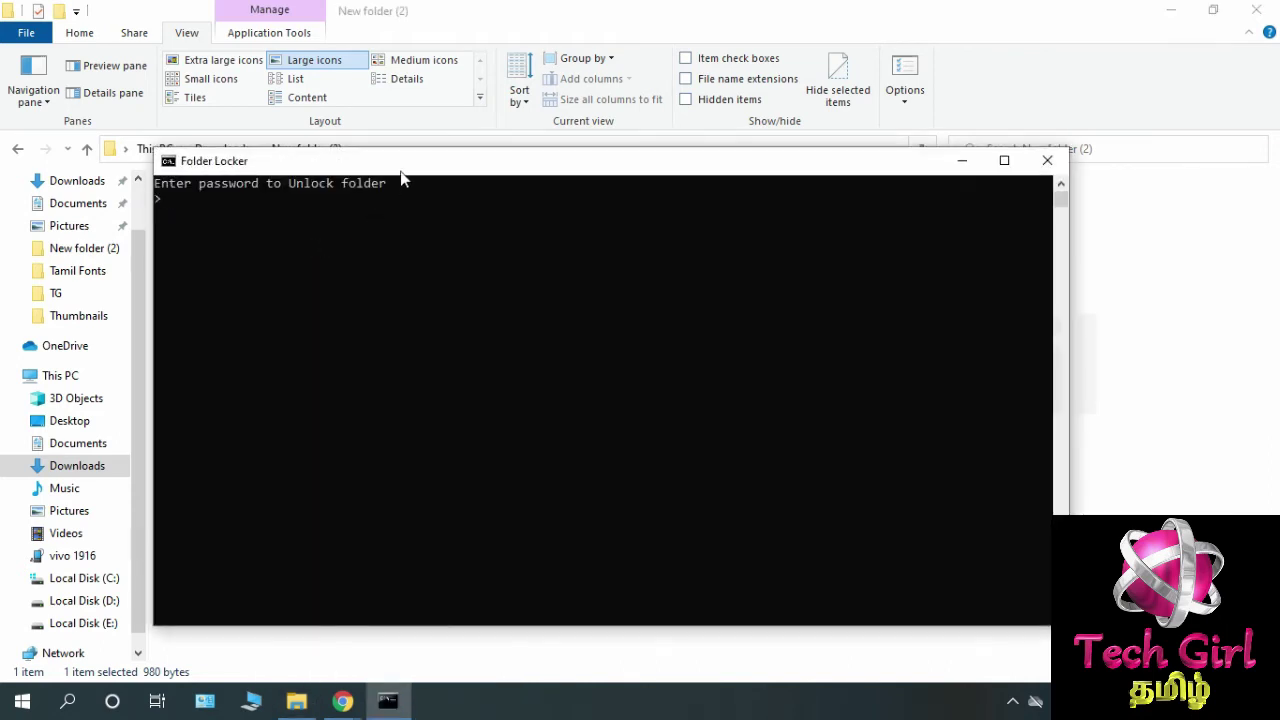
left_click_drag(418, 172, 500, 192)
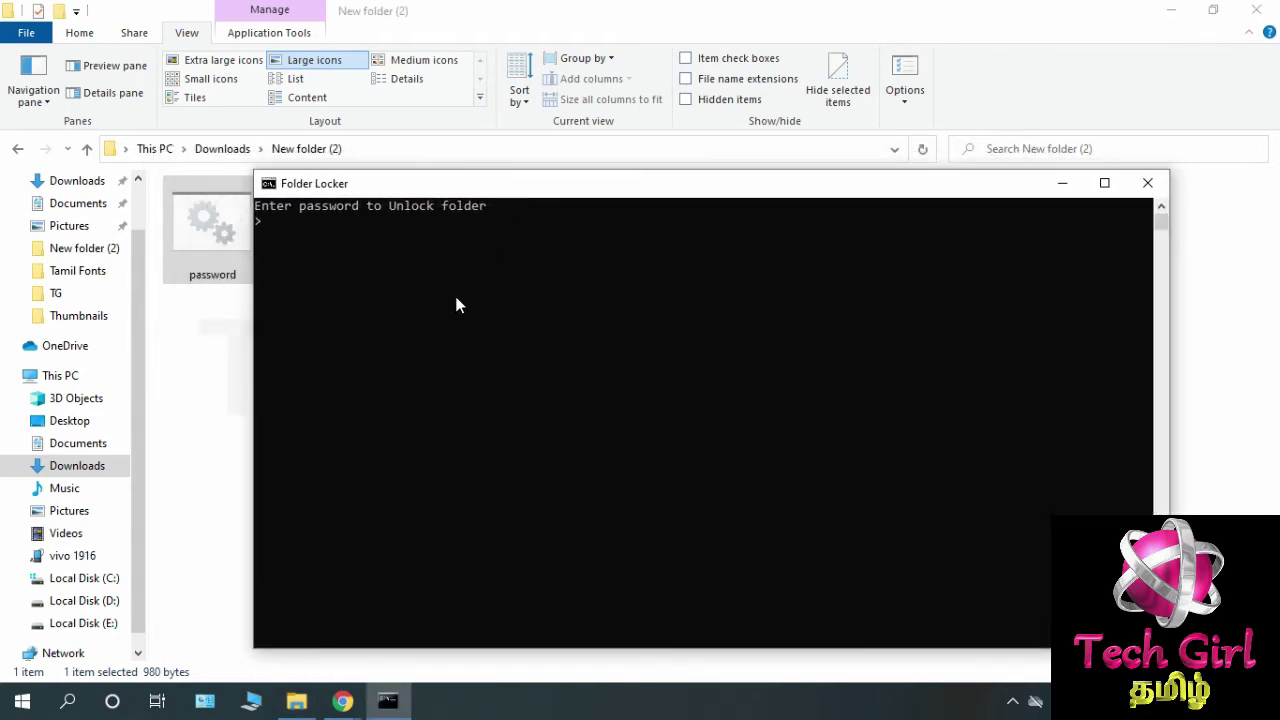
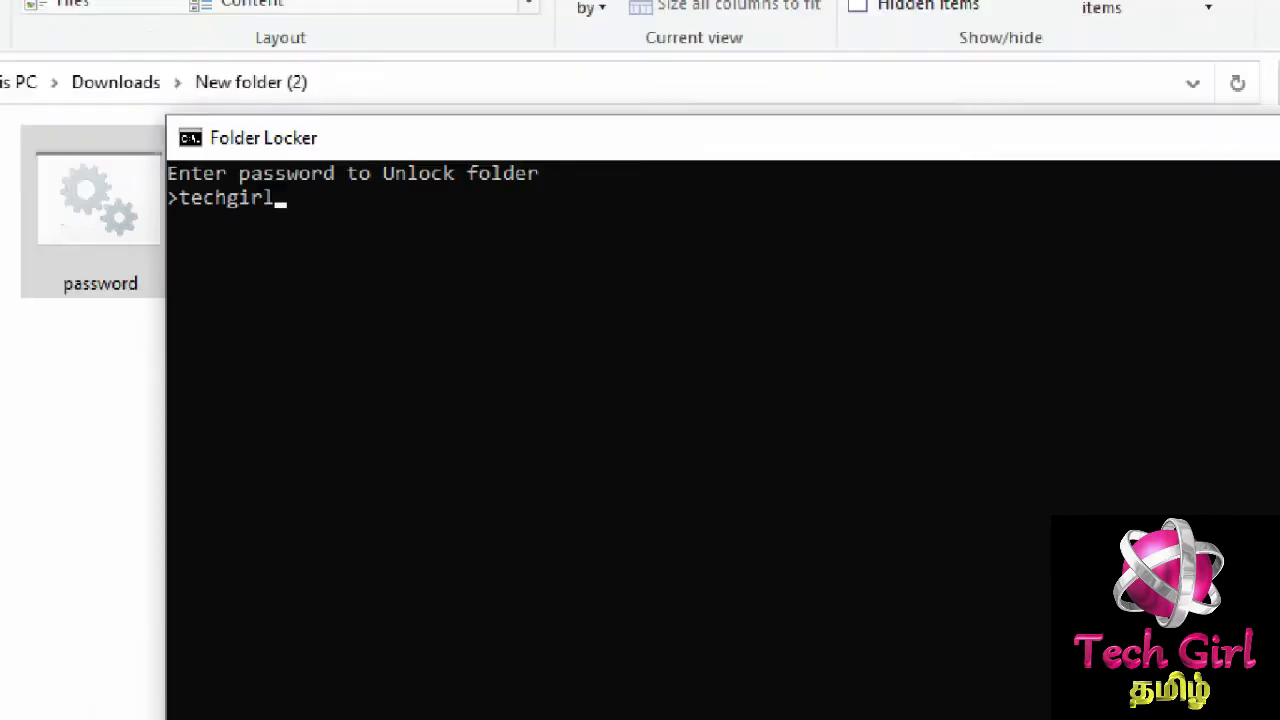
key("Return")
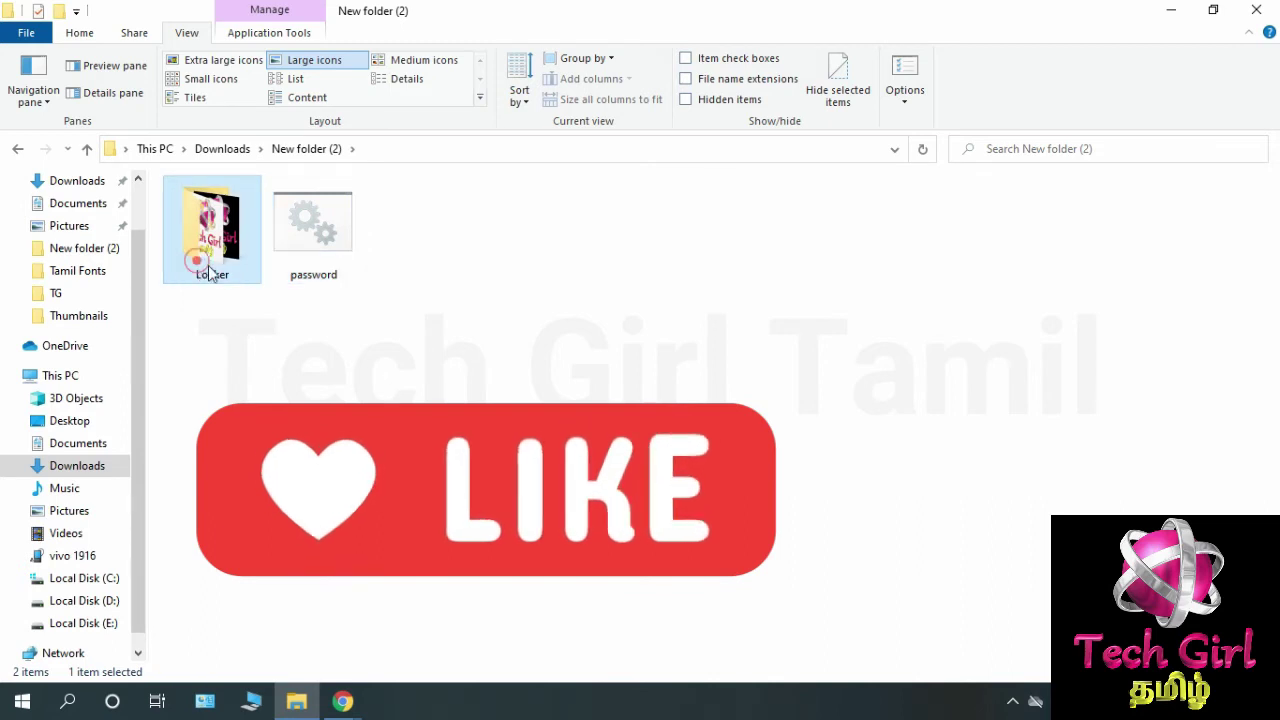
Check the images inside Locker, then return to New folder (2).
double_click(208, 262)
left_click(305, 148)
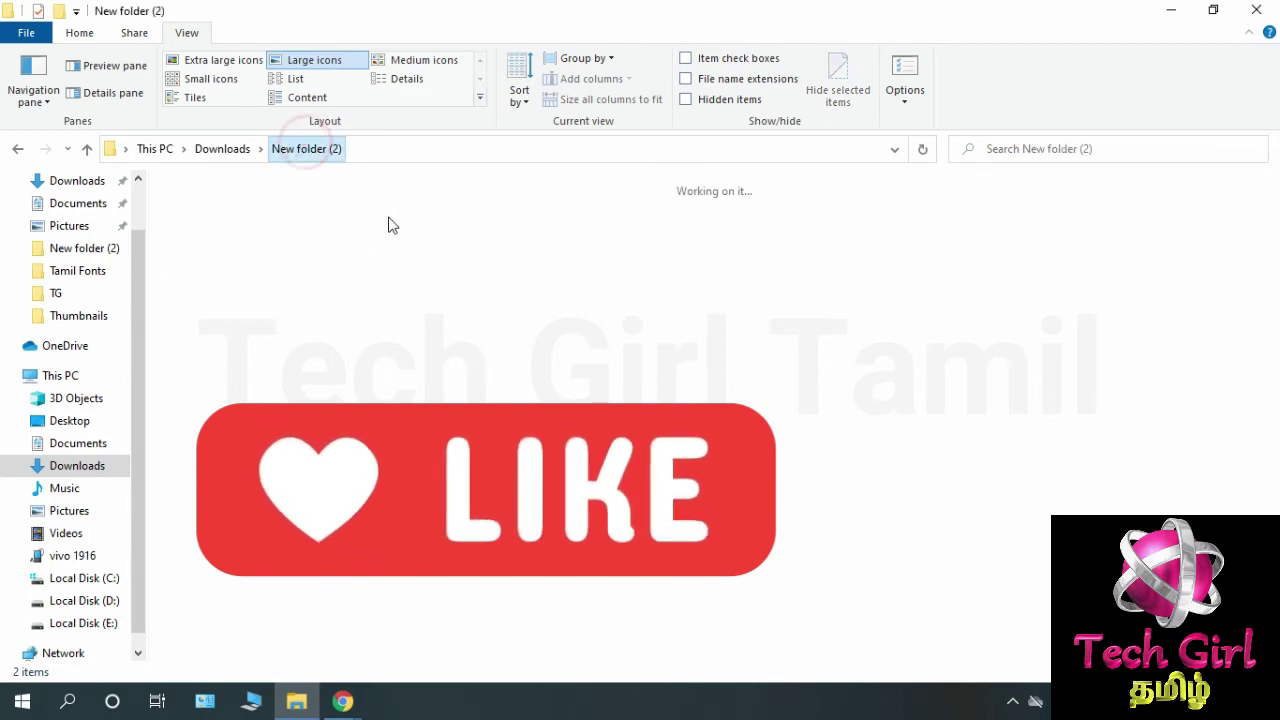
left_click(426, 285)
left_click(310, 250)
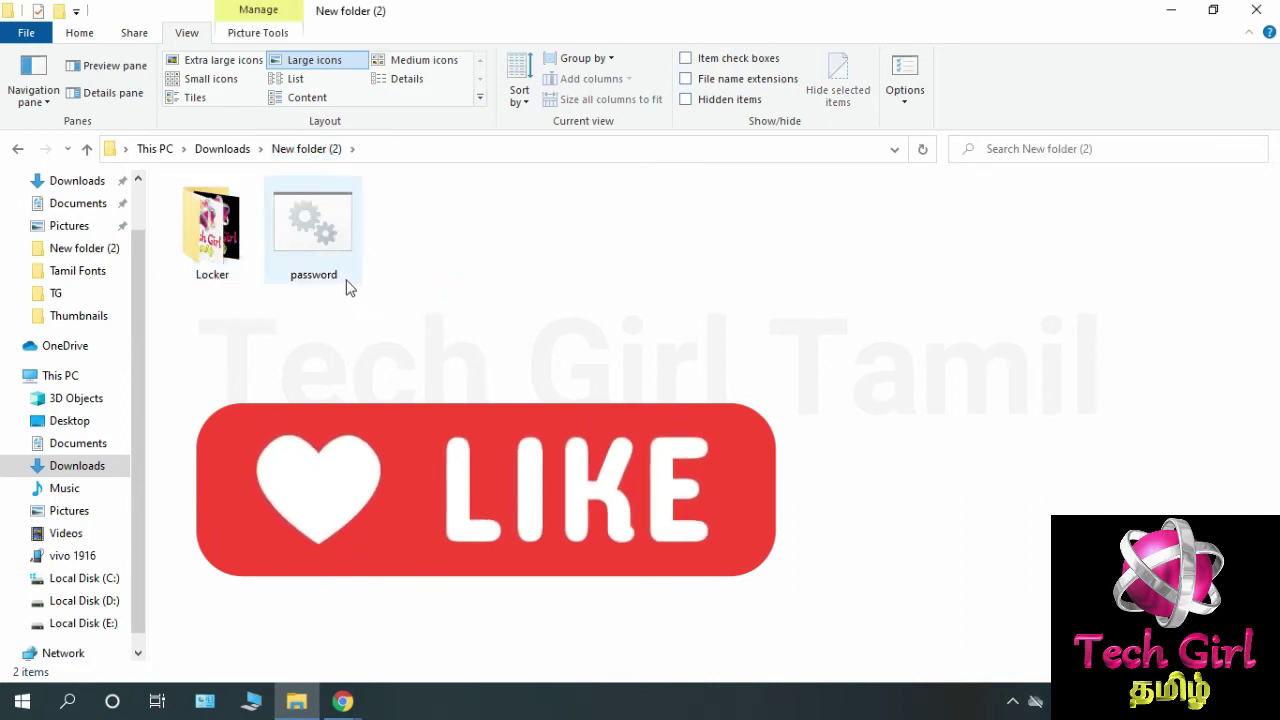
Run password.bat and answer Y to lock the Locker folder.
double_click(350, 274)
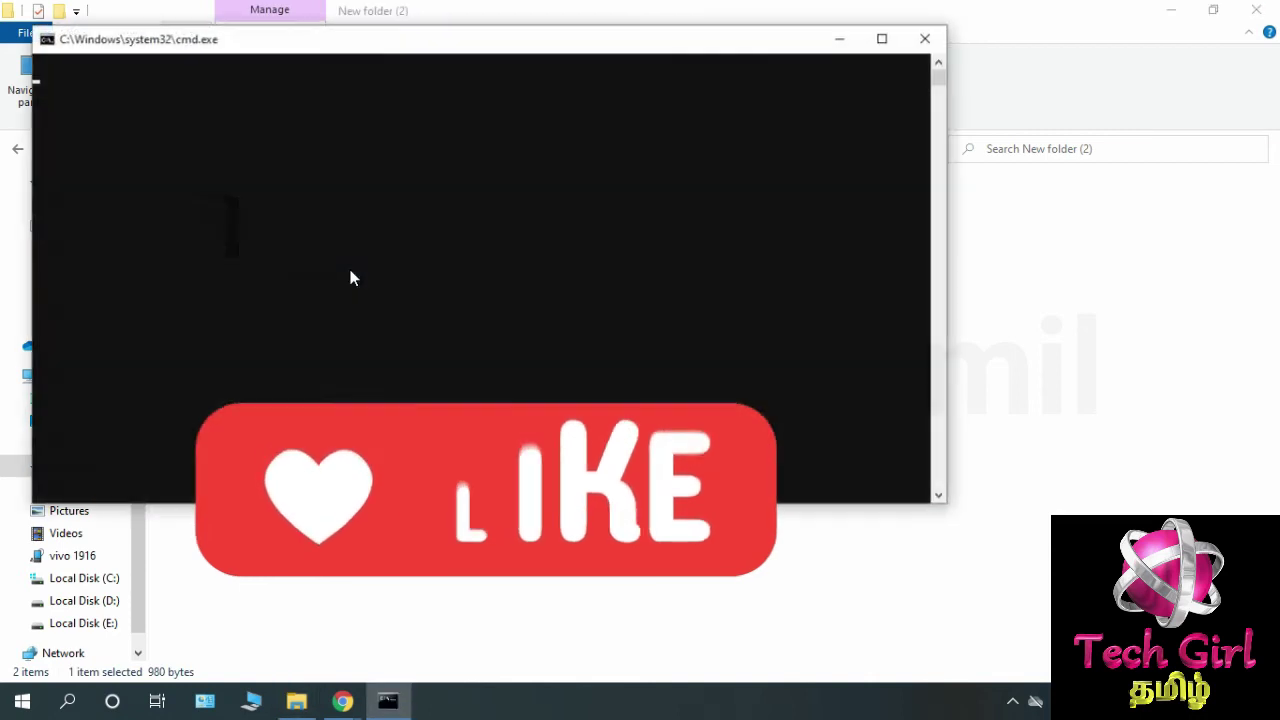
left_click_drag(333, 47, 480, 185)
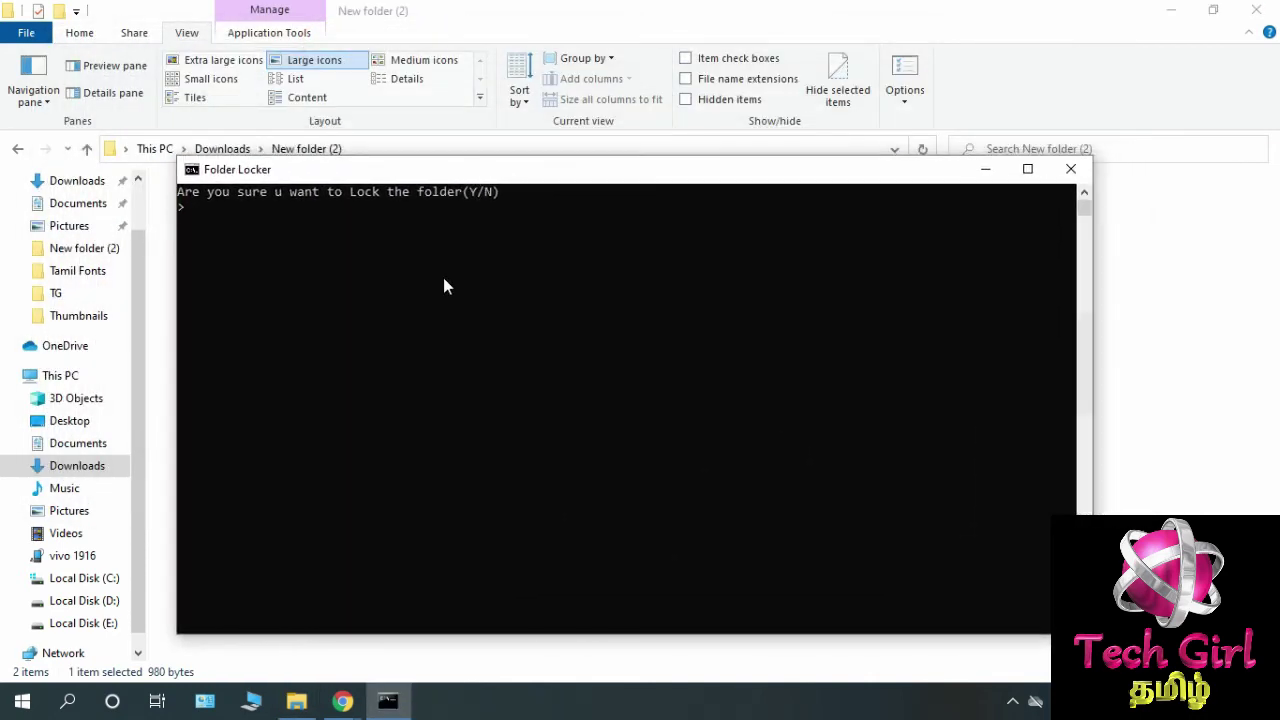
type("Y")
key("Return")
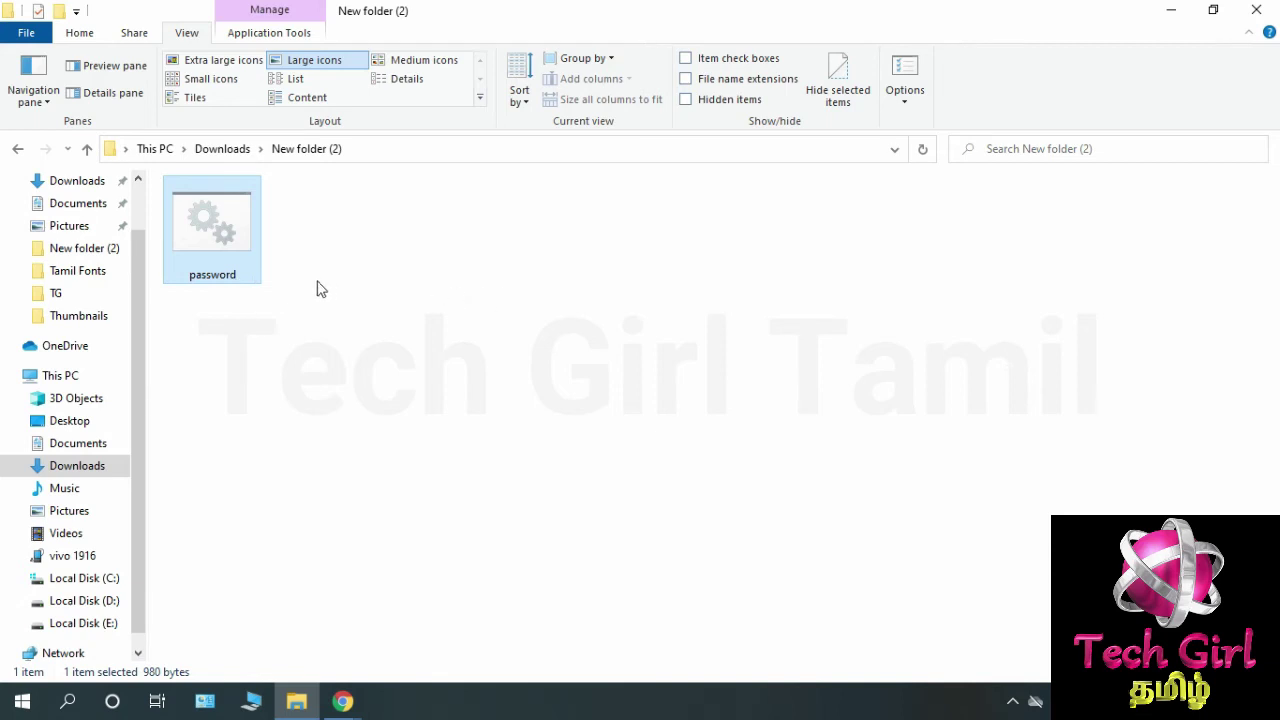
Enter the folder password in the console to unlock Locker.
key("Return")
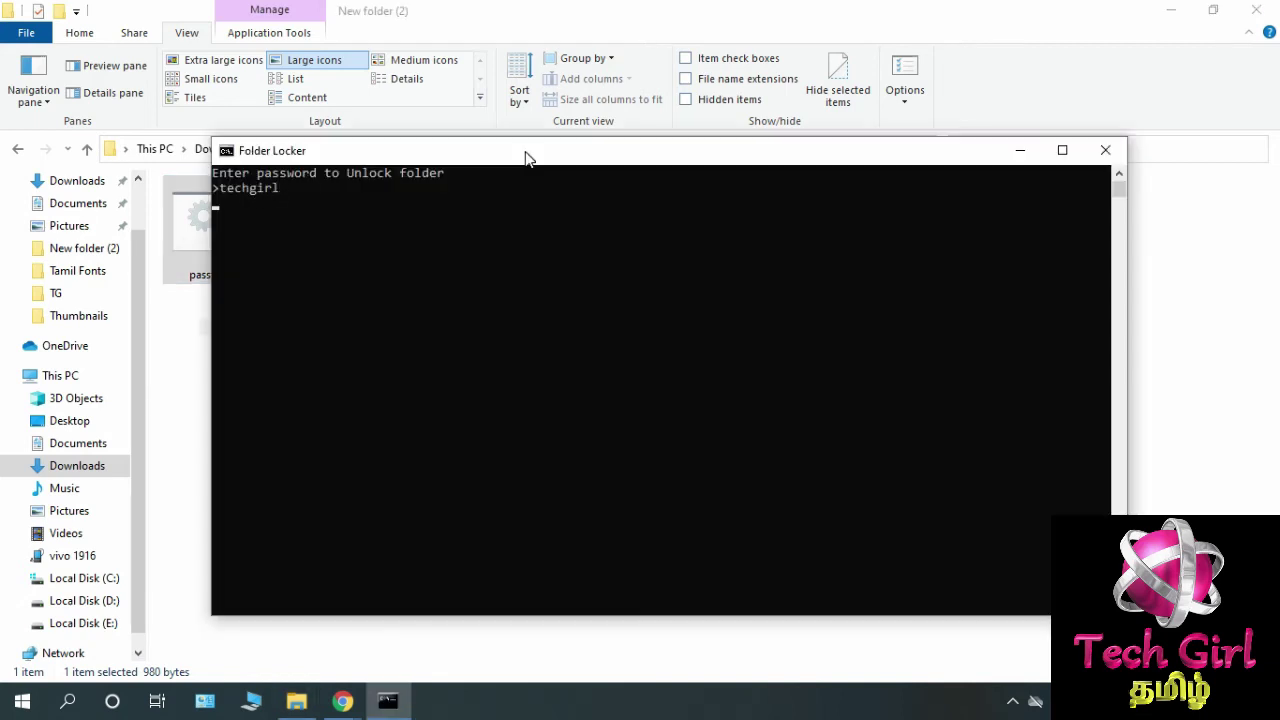
key("Return")
Delete the unlocked Locker folder.
left_click(250, 222)
right_click(250, 222)
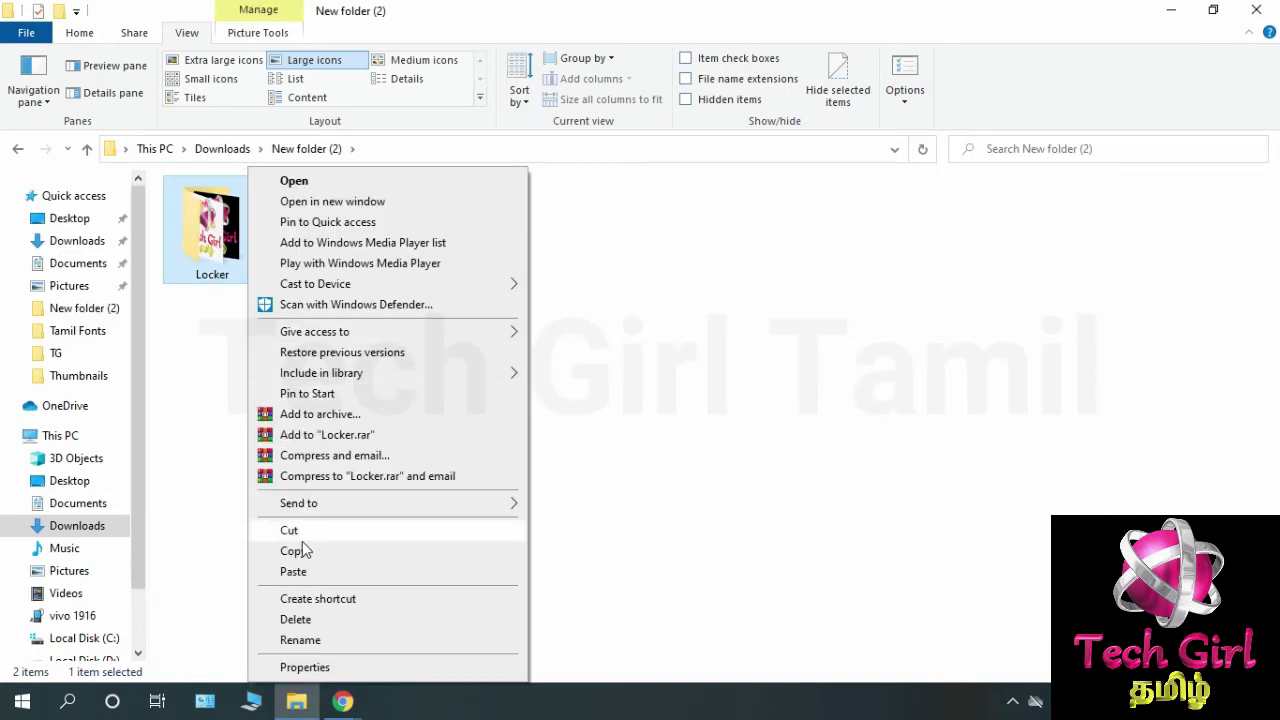
left_click(299, 615)
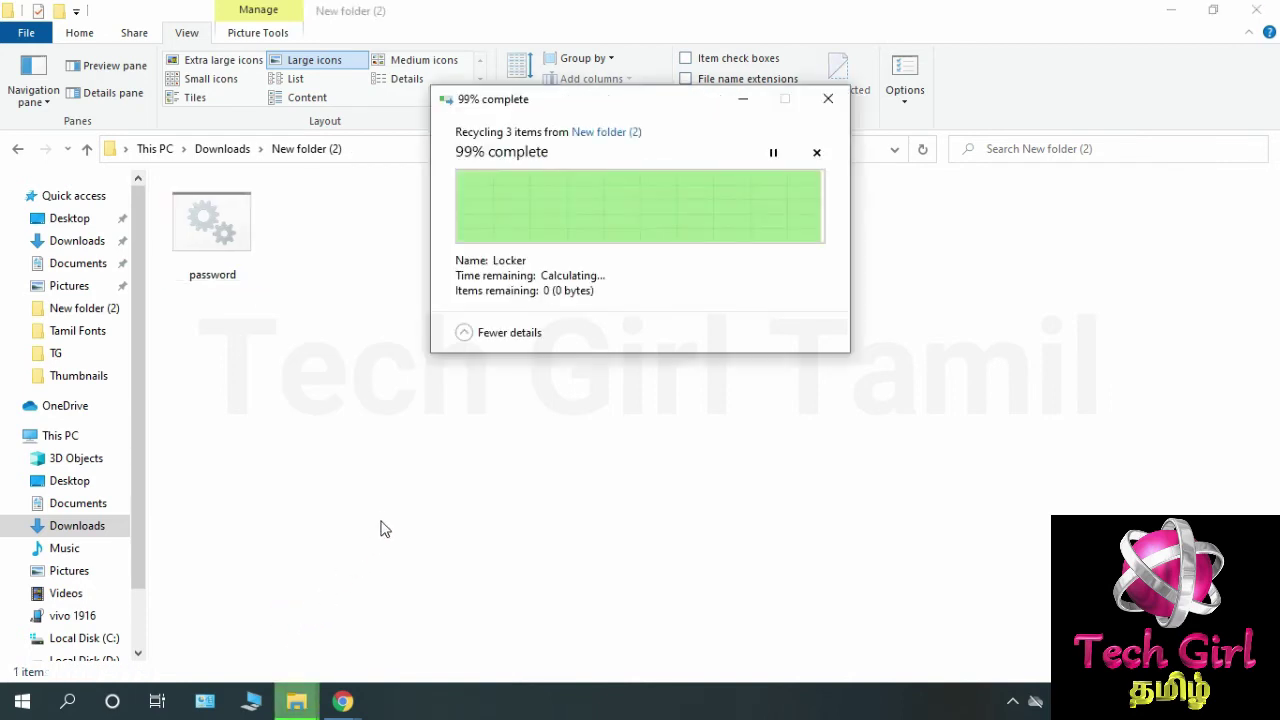
Run password.bat to create a new empty Locker folder.
left_click(250, 274)
double_click(250, 274)
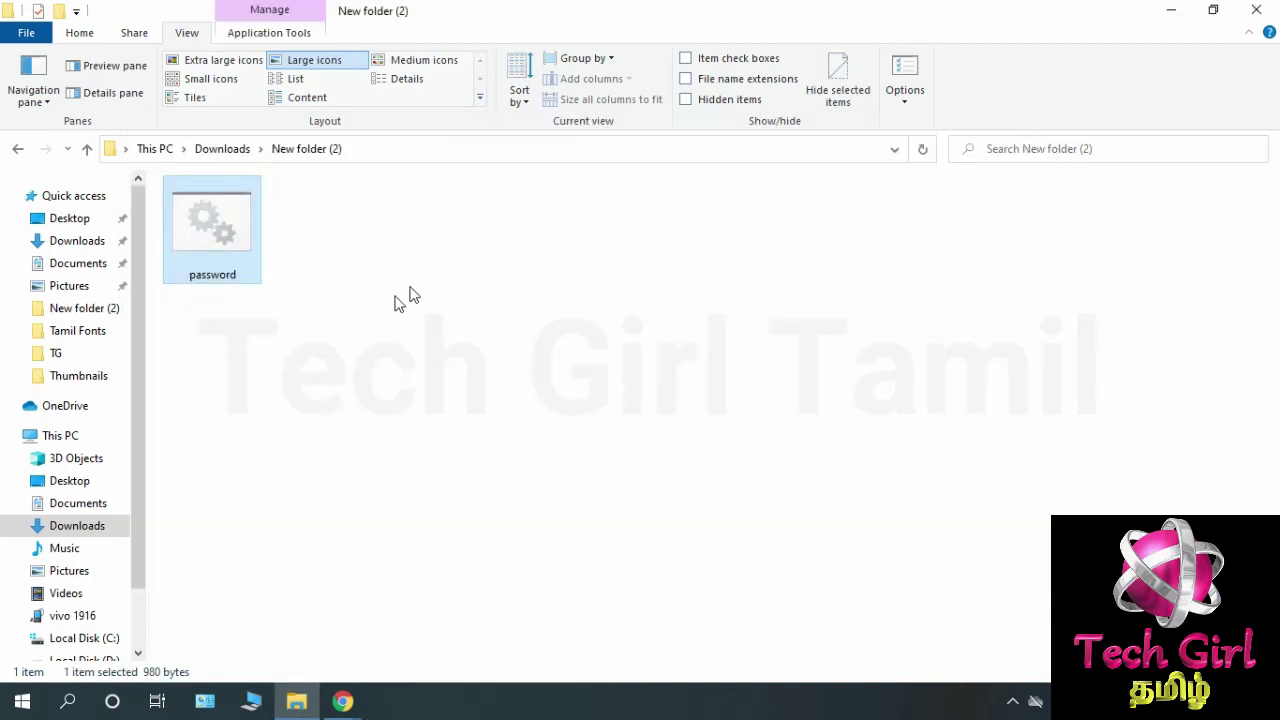
left_click(198, 276)
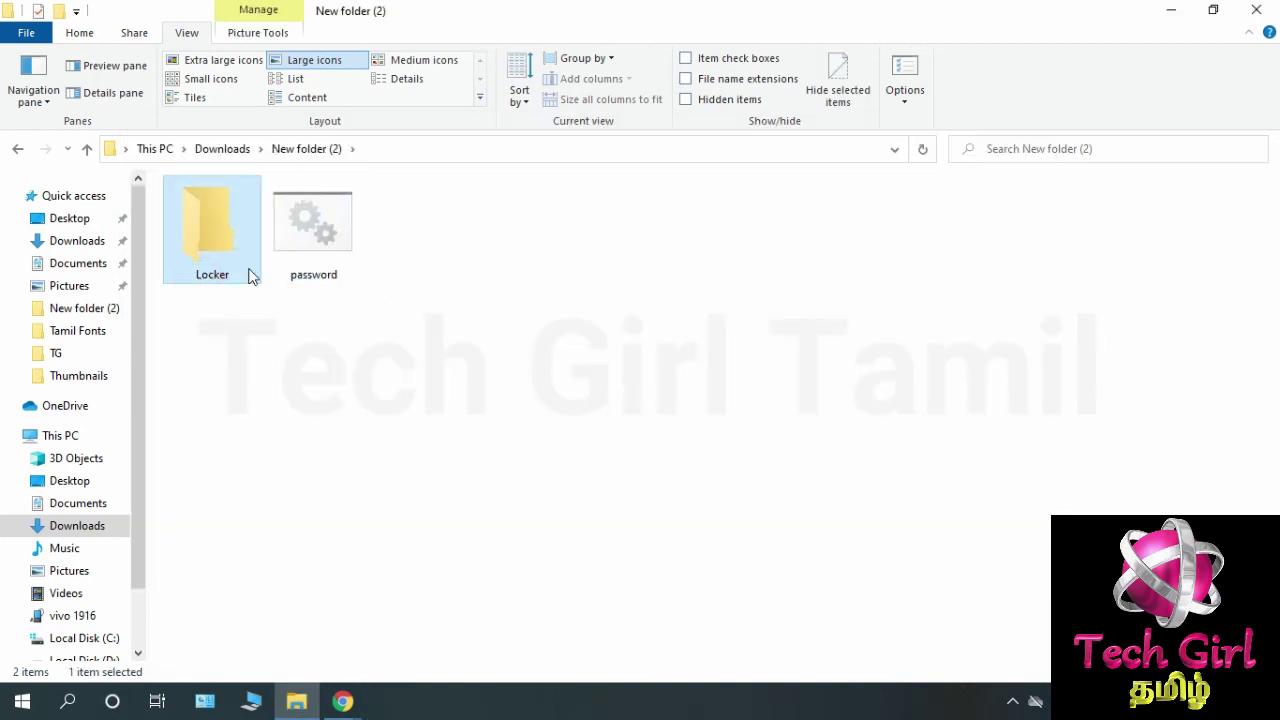
Check the Locker folder, return to New folder (2), and delete the empty Locker.
double_click(237, 254)
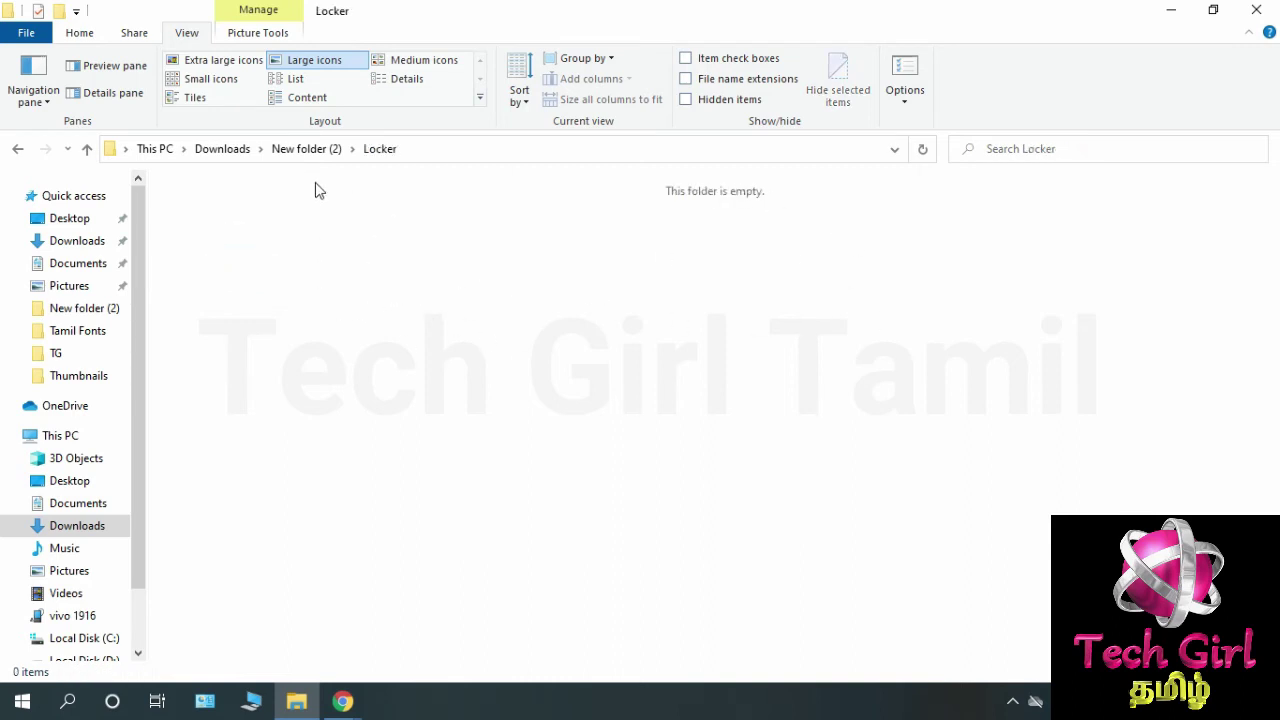
left_click(307, 150)
right_click(224, 272)
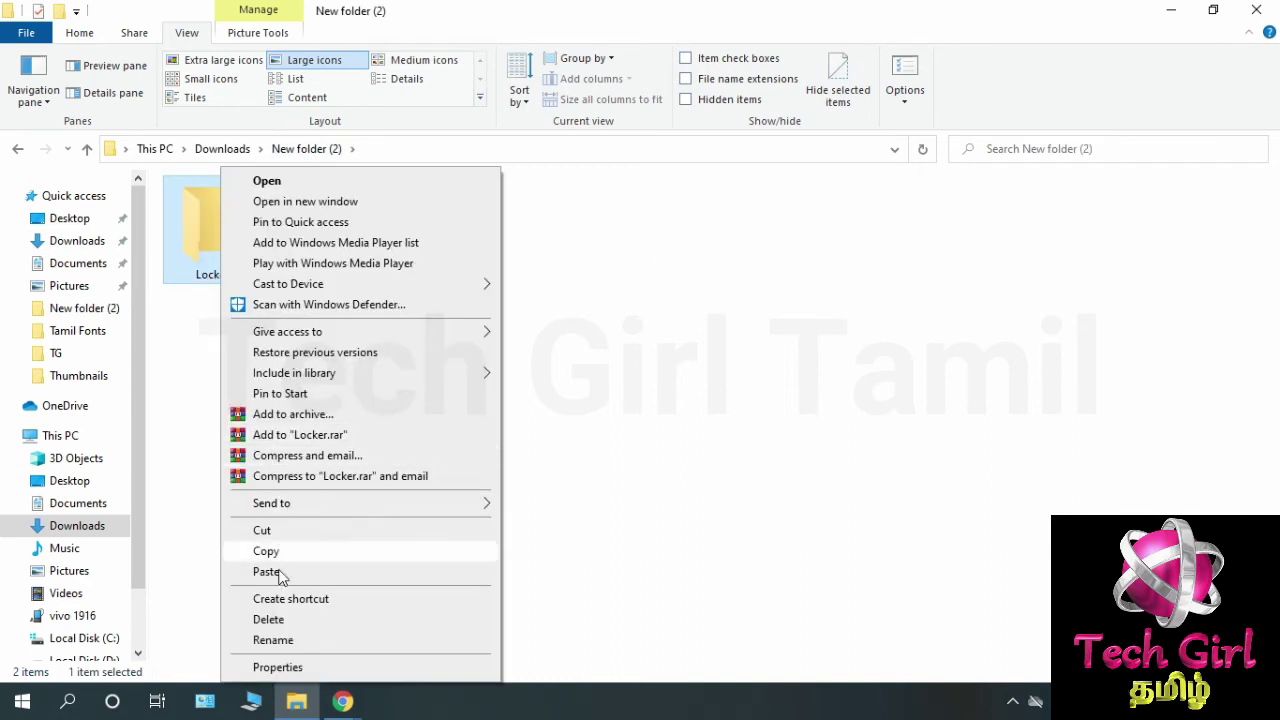
left_click(285, 619)
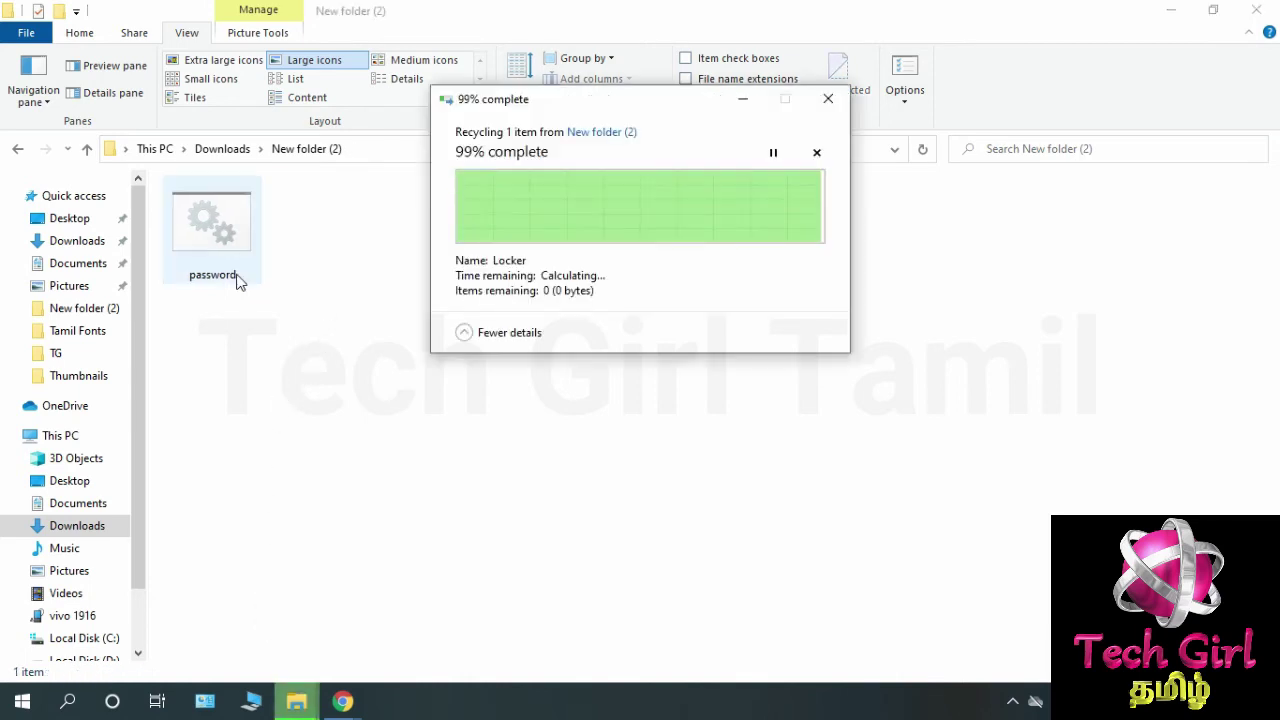
Run password.bat to recreate Locker and confirm the new folder is empty.
double_click(238, 278)
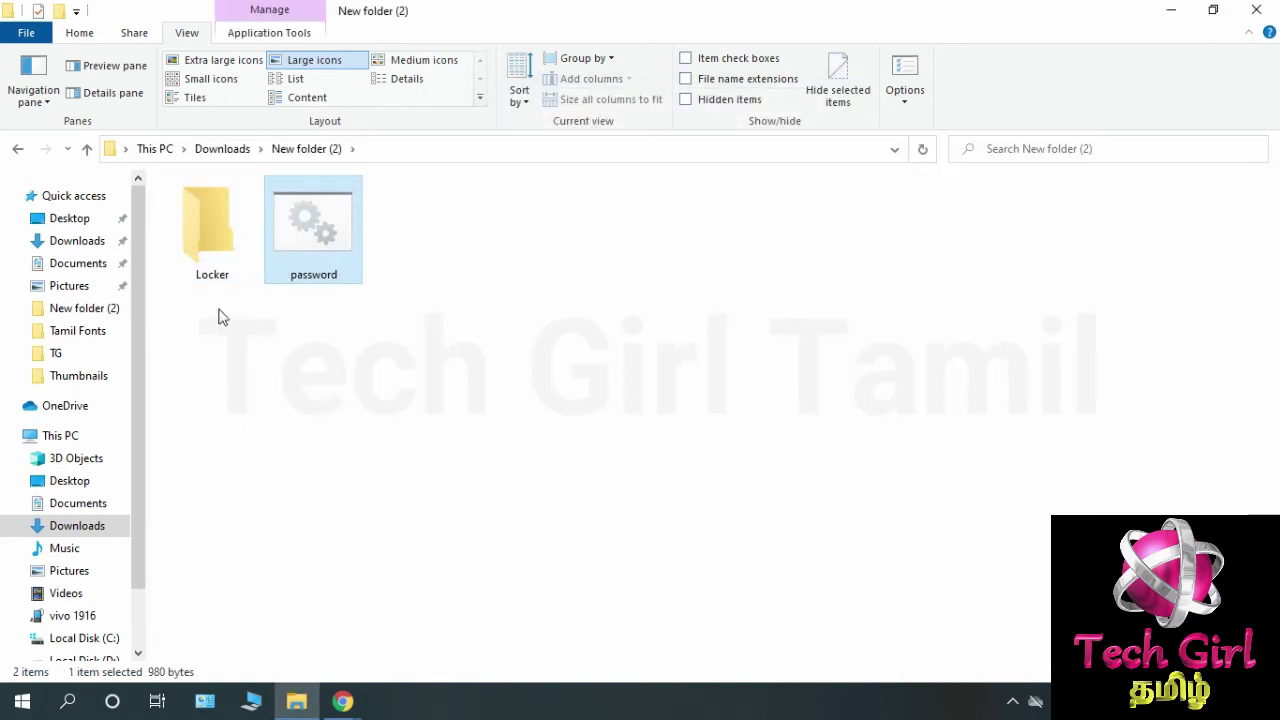
double_click(225, 285)
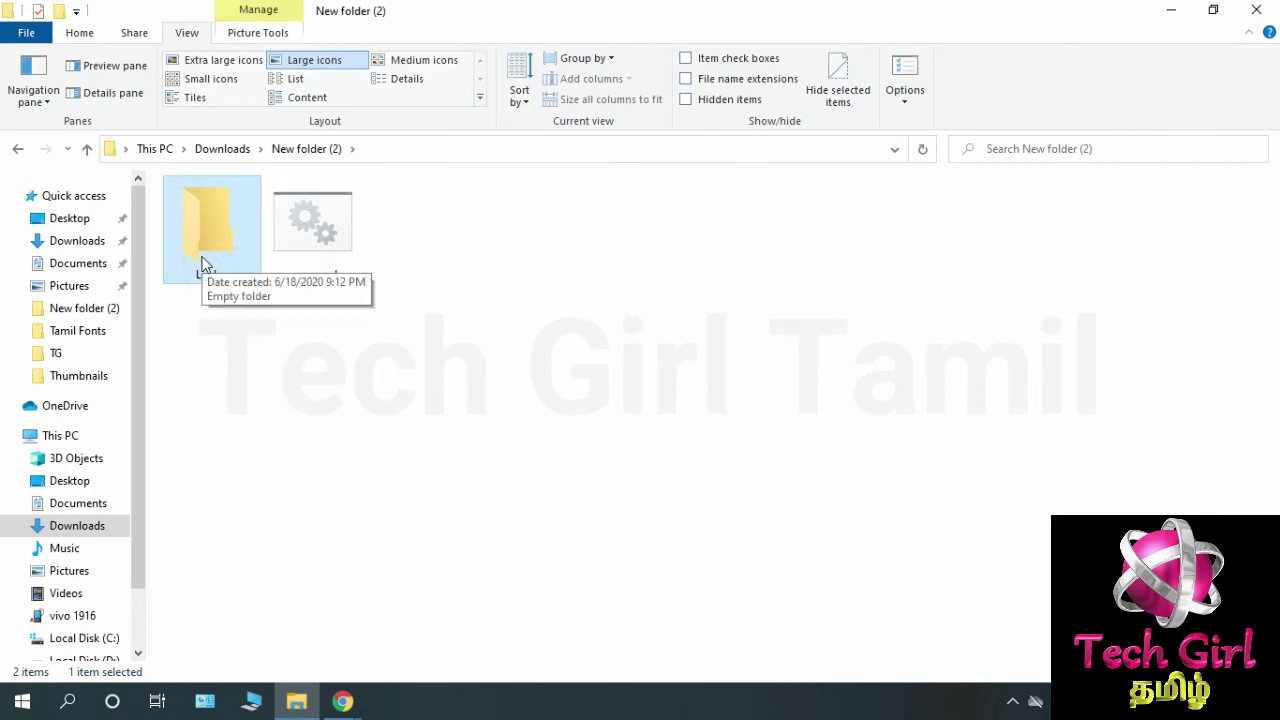
double_click(201, 262)
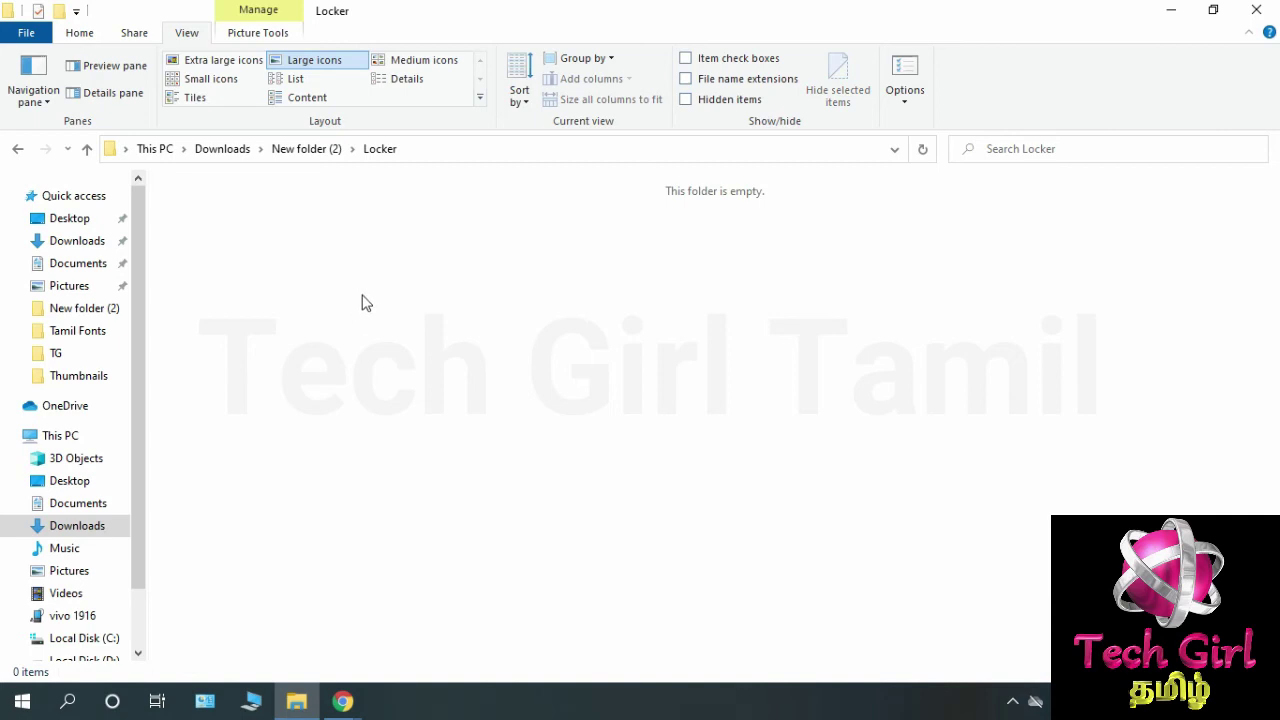
left_click(300, 148)
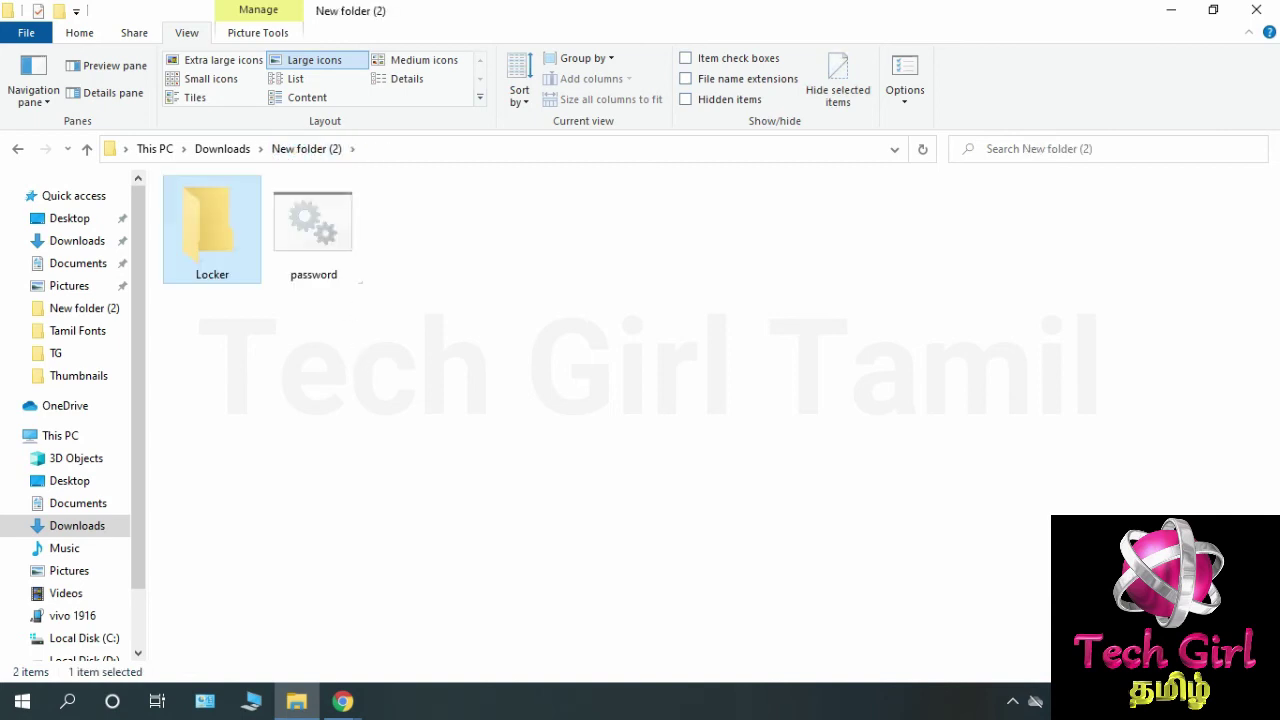
Undo the deletion to bring back Locker with its pictures.
key("Right")
left_click(409, 393)
left_click(206, 280)
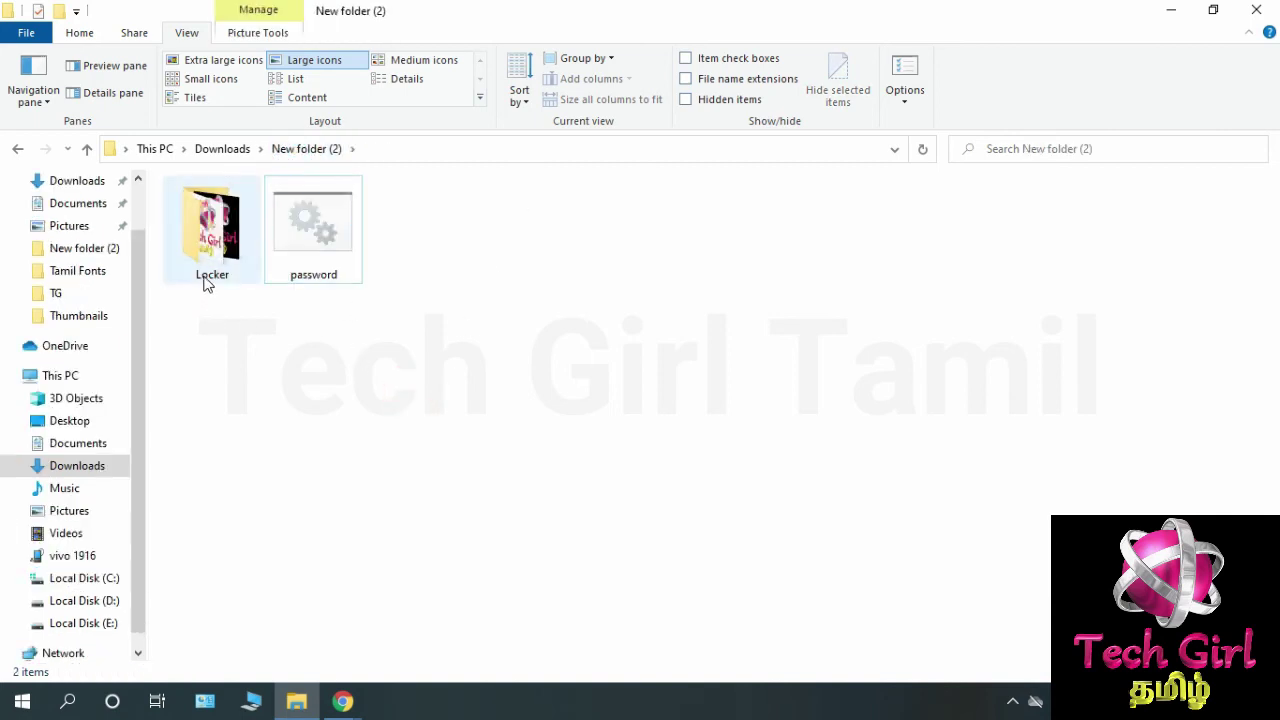
Cut Locker and password.bat and paste them into the Pictures folder.
left_click(303, 263, "ctrl")
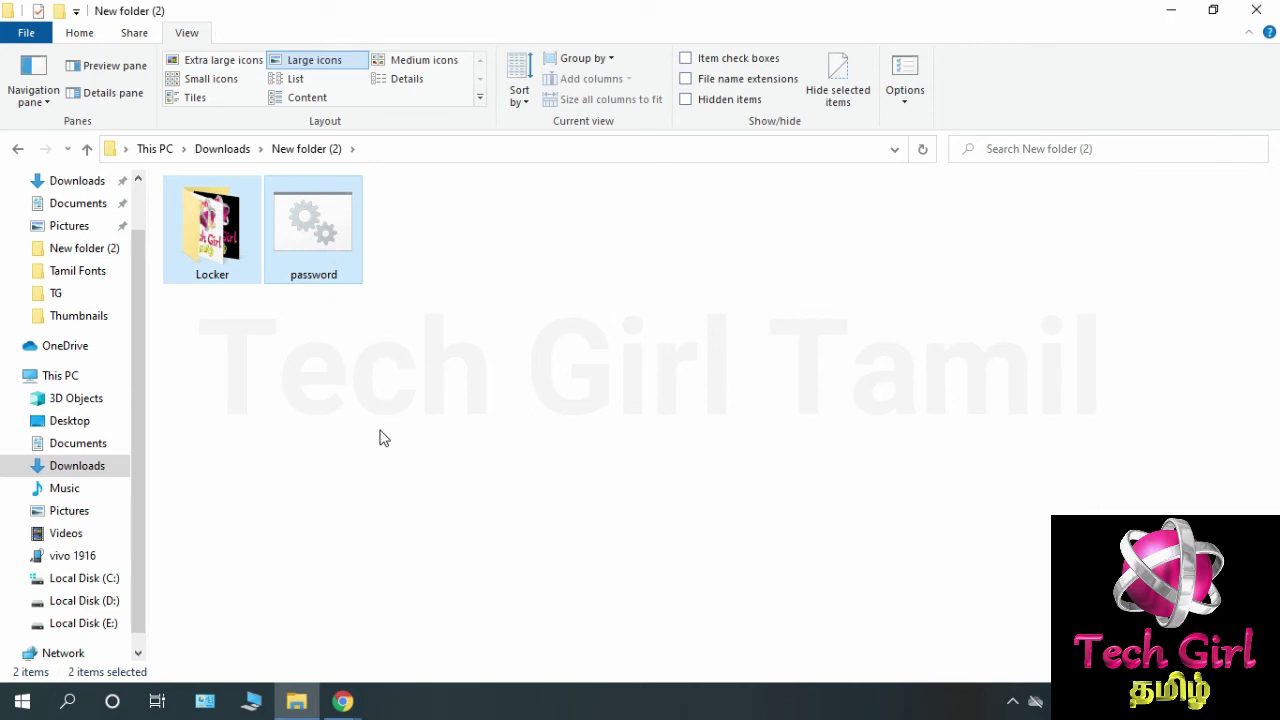
right_click(322, 270)
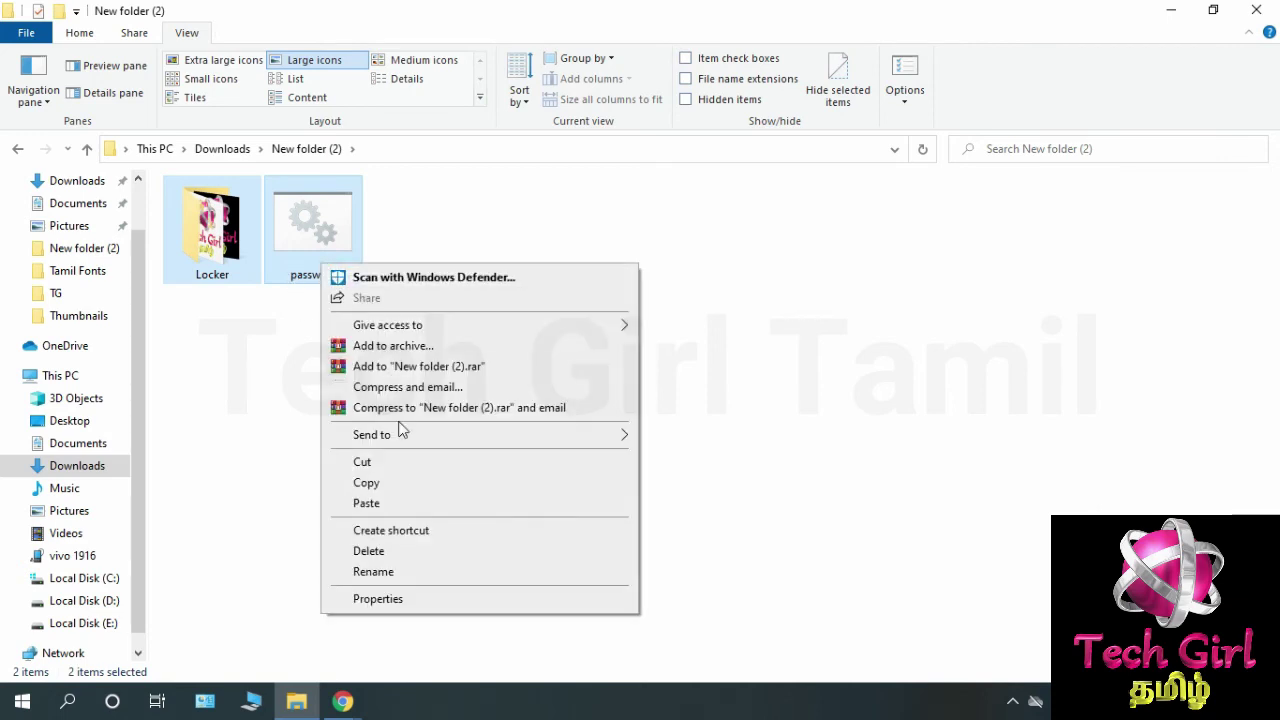
left_click(405, 465)
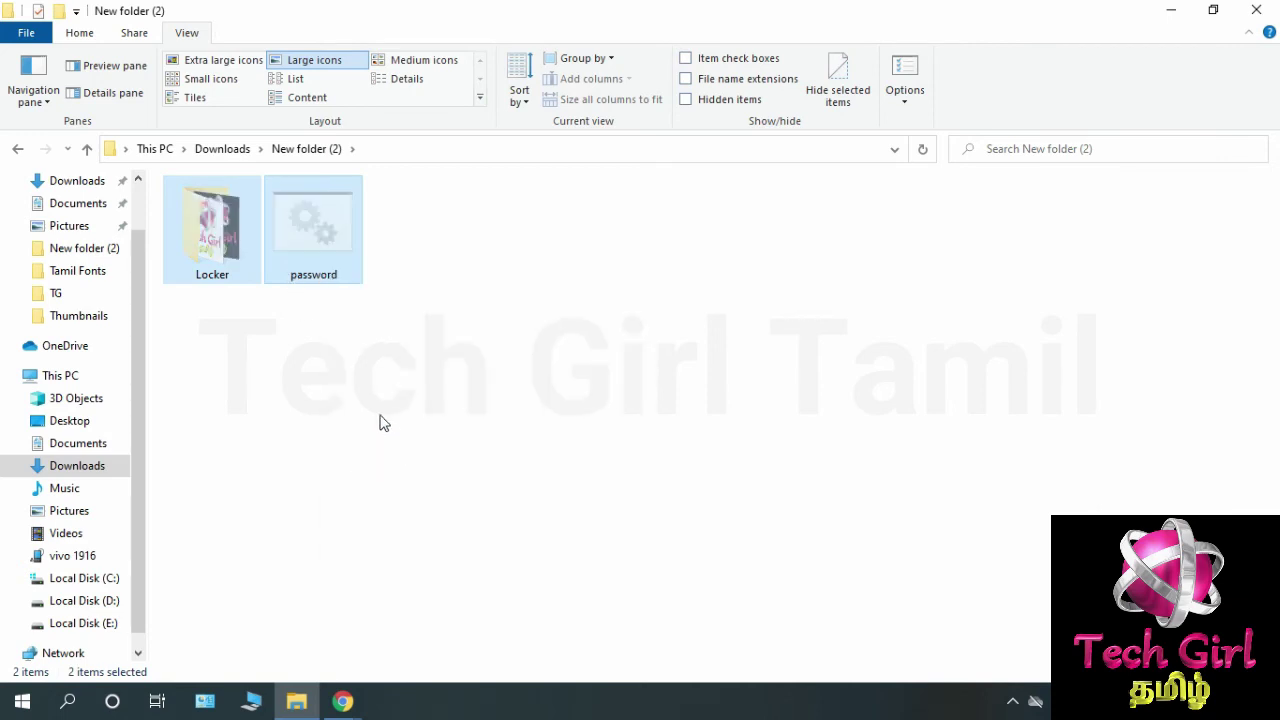
left_click(78, 443)
left_click(120, 571)
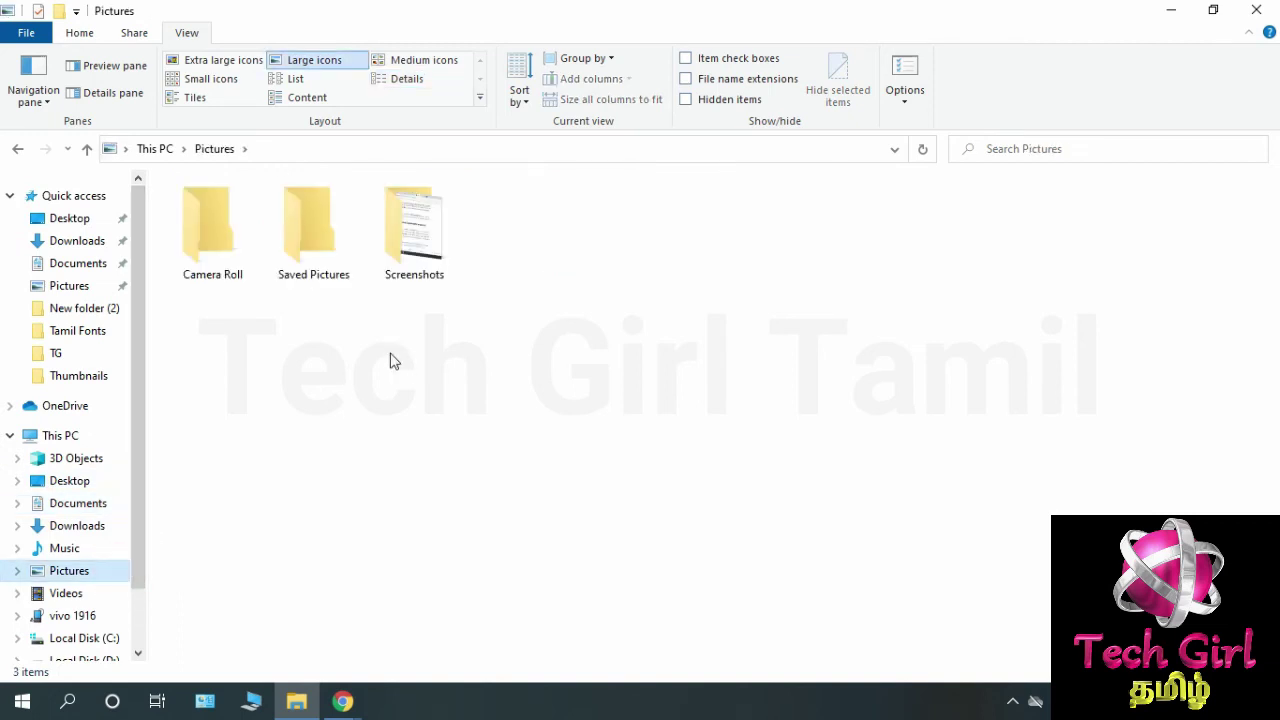
right_click(392, 357)
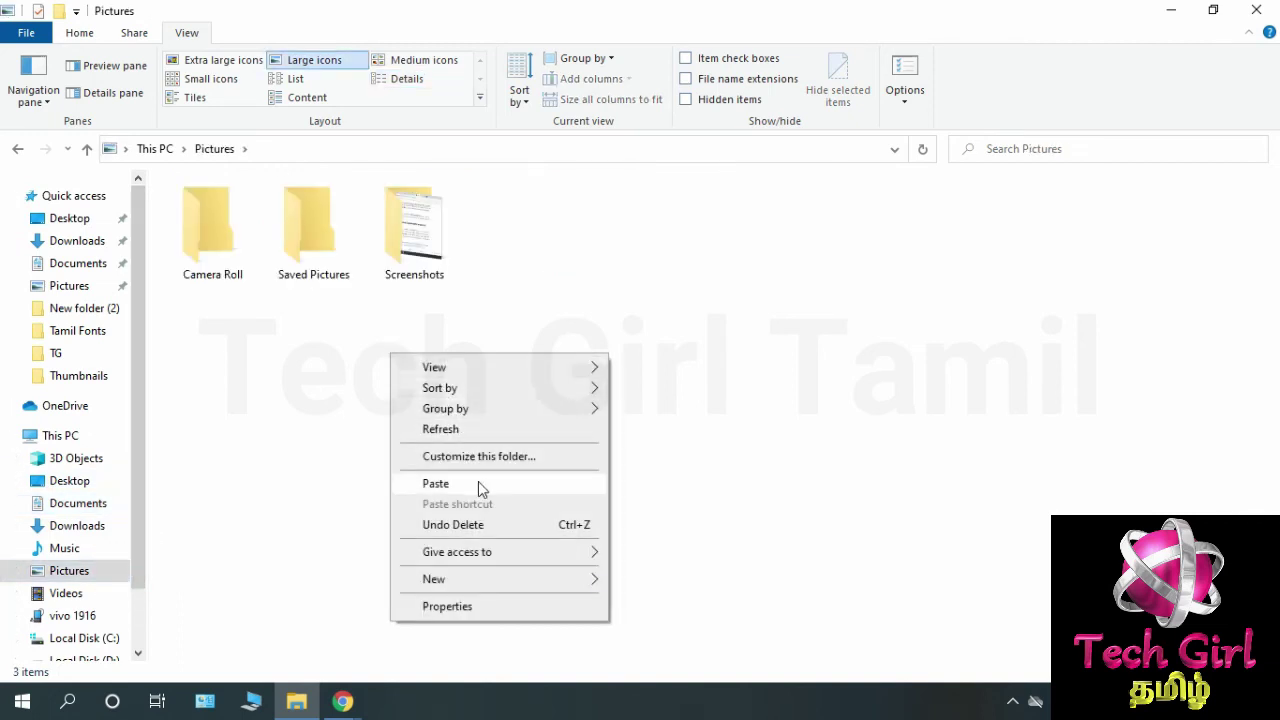
left_click(436, 483)
Run password.bat from Pictures and answer Y to lock Locker.
double_click(550, 266)
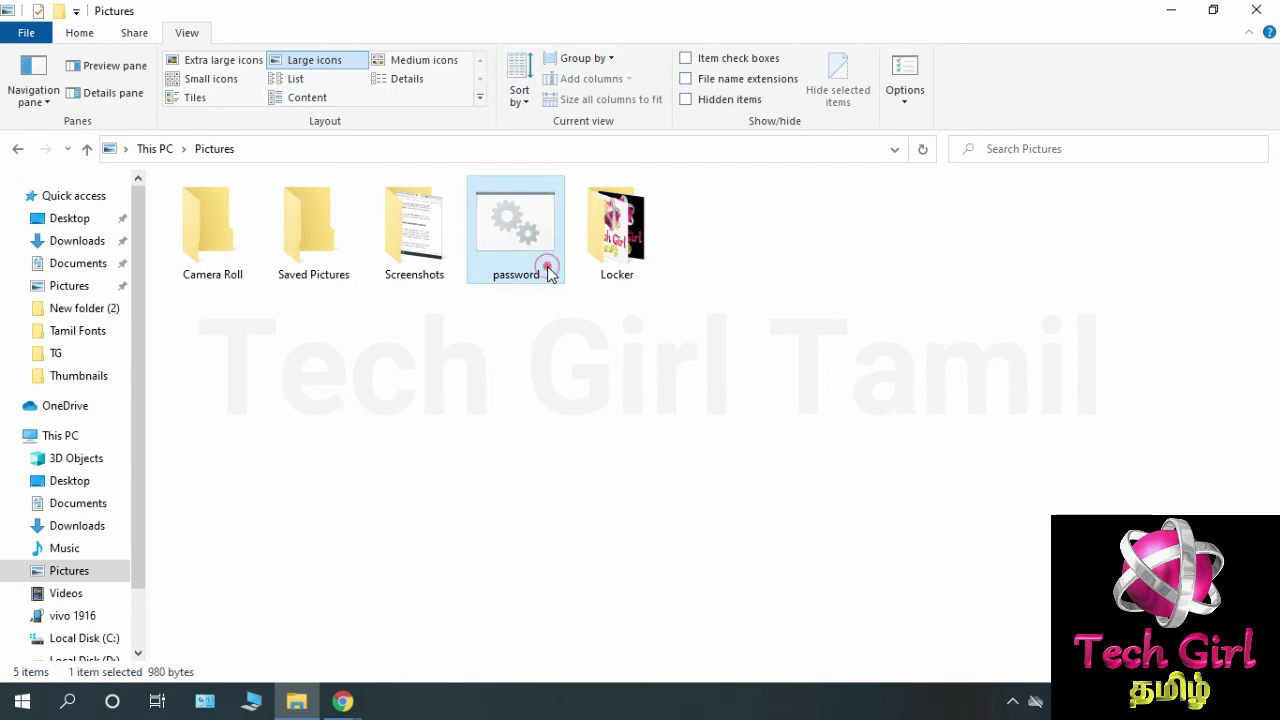
type("Y")
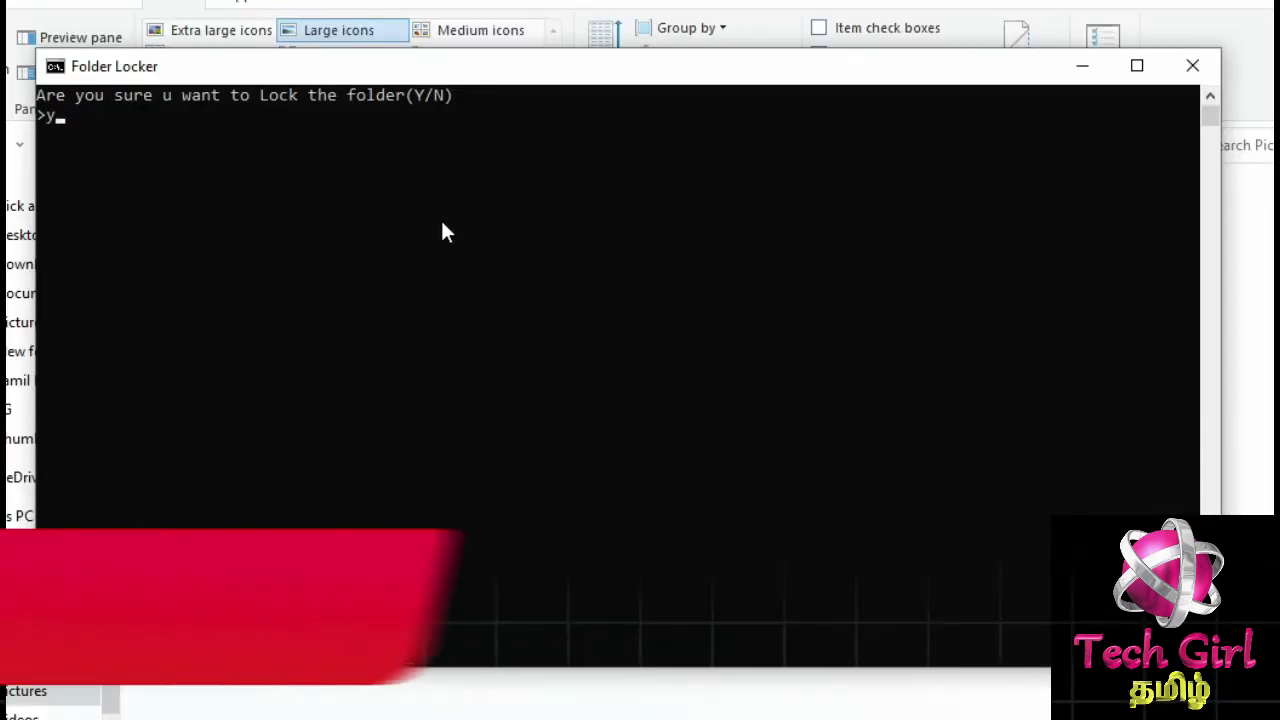
key("Return")
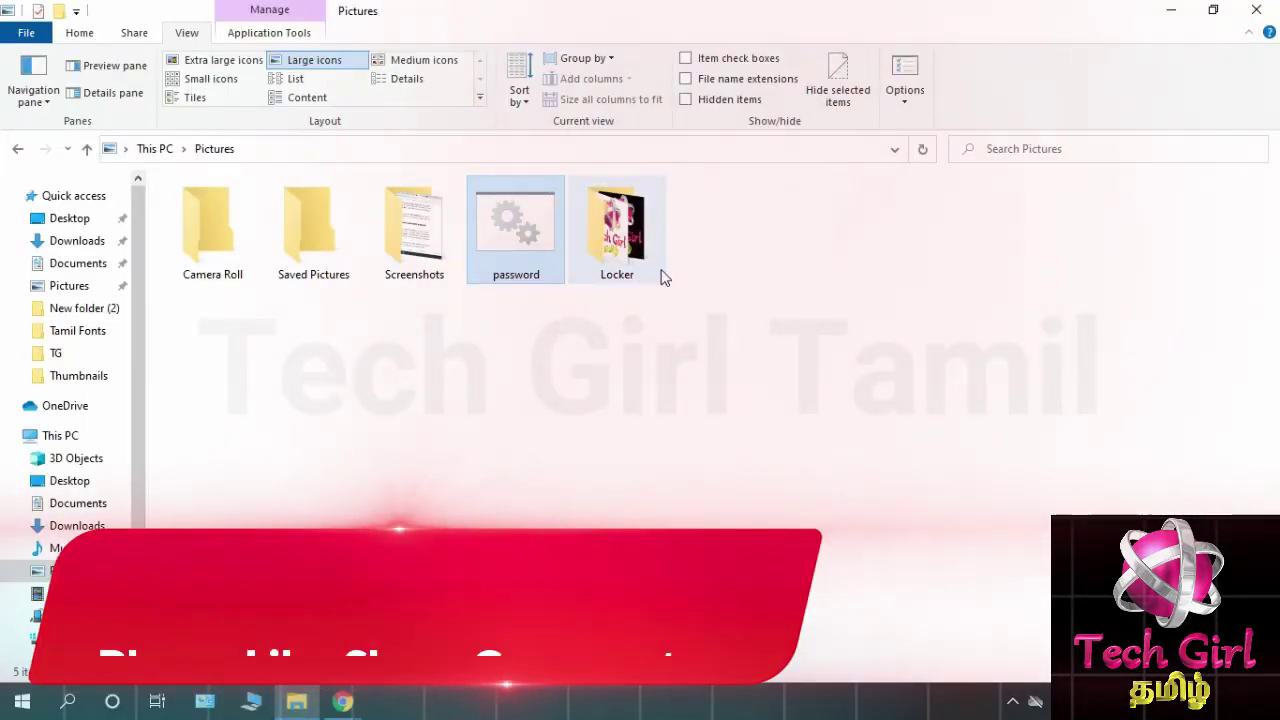